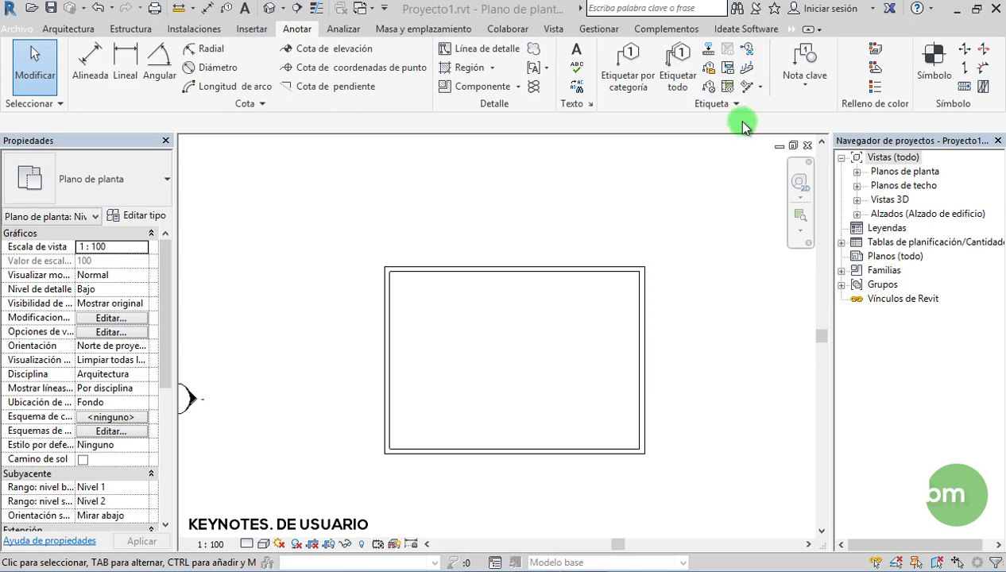
Show the Nota clave keynote options on the Anotar tab.
click(797, 86)
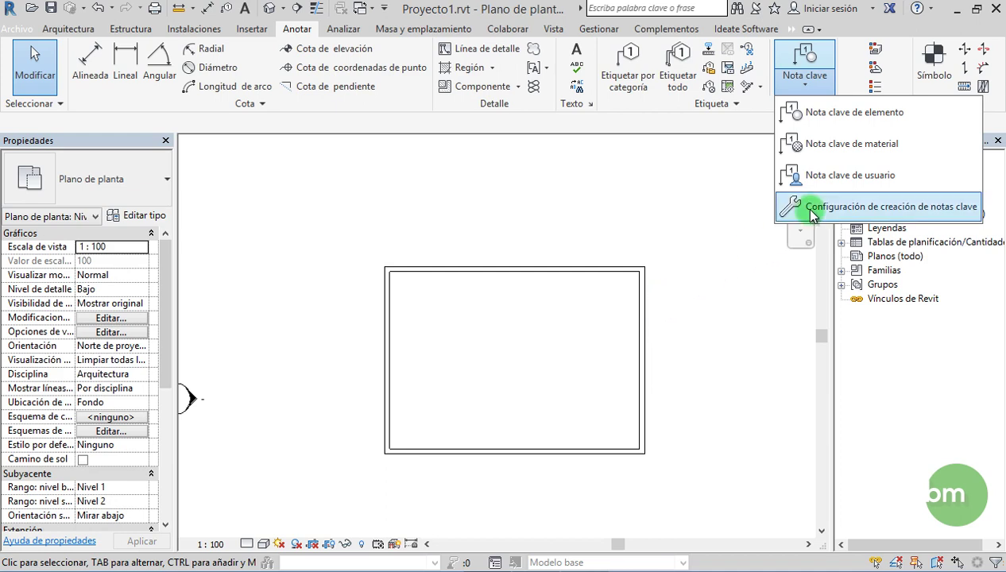
From the keynote settings file browser, open ES_RevitKeynotes.txt in Notepad.
click(810, 210)
click(612, 362)
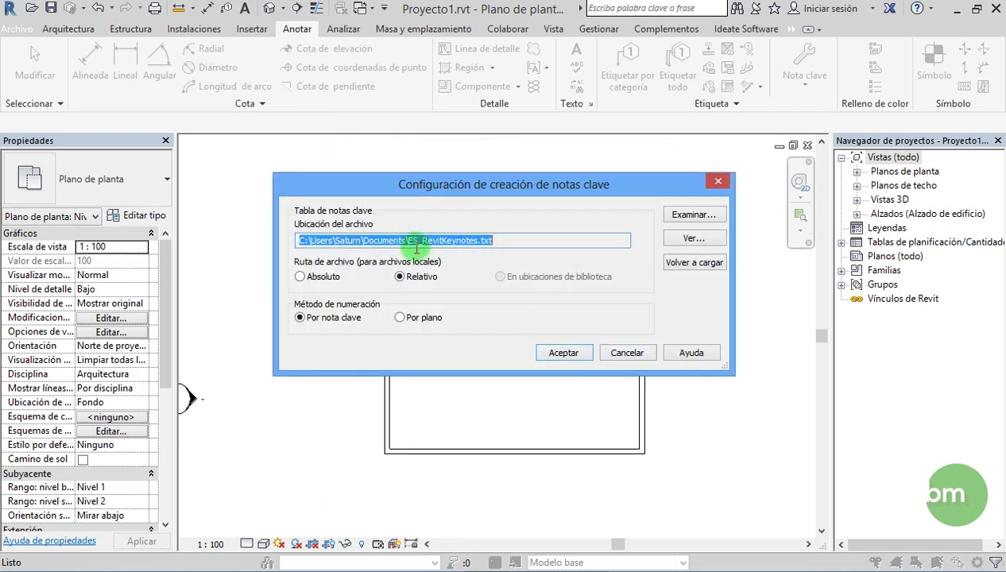
click(693, 216)
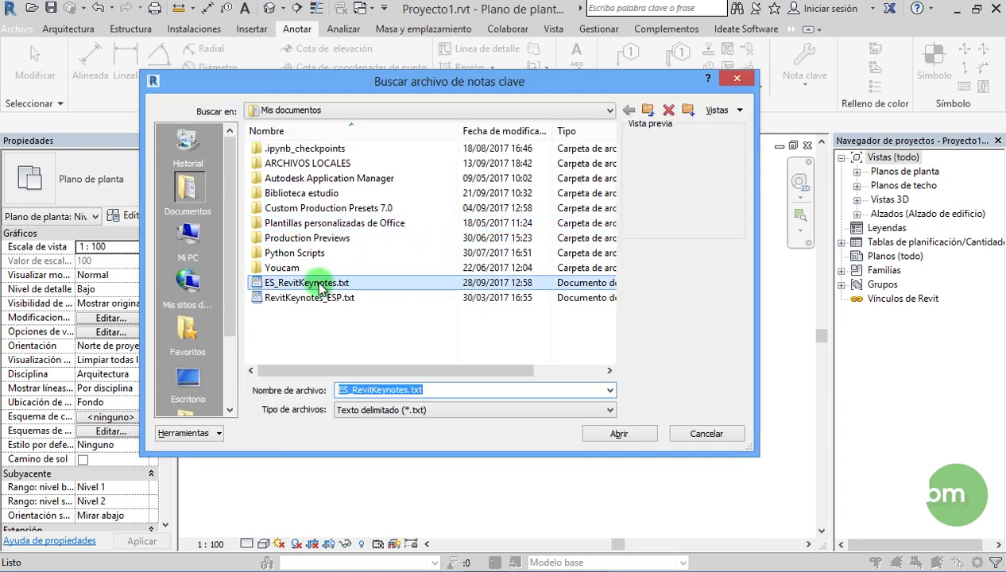
right_click(319, 286)
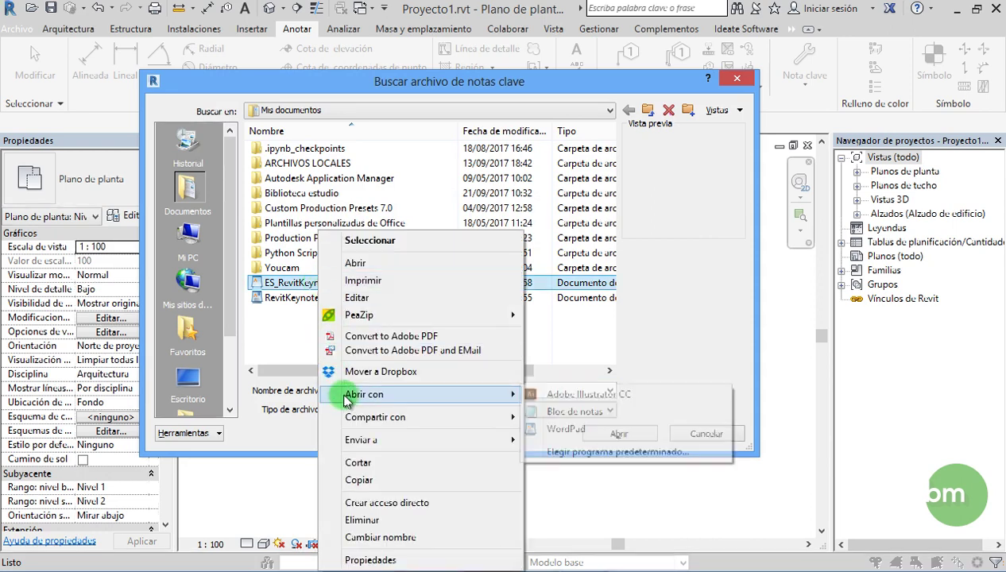
mouse_move(363, 394)
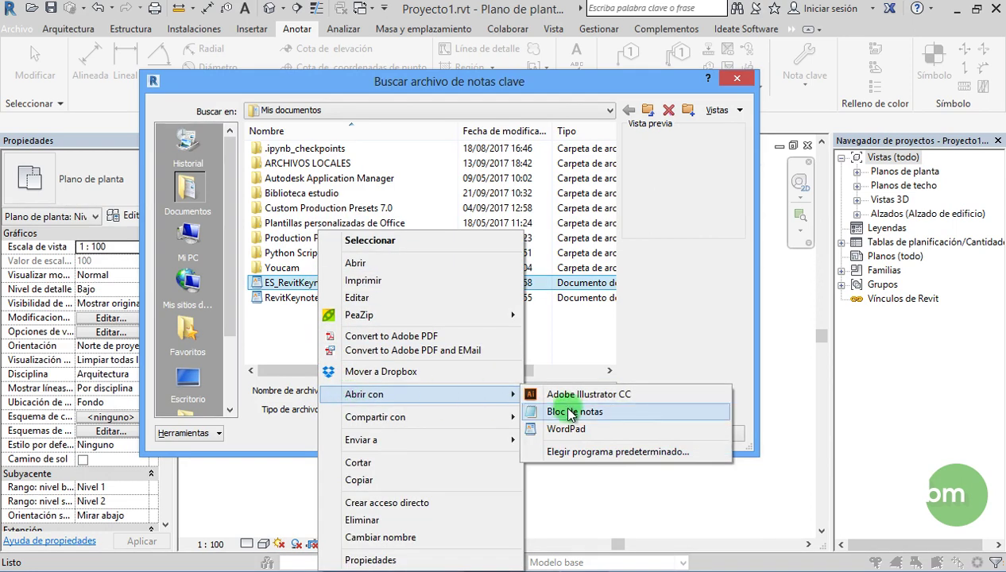
click(569, 413)
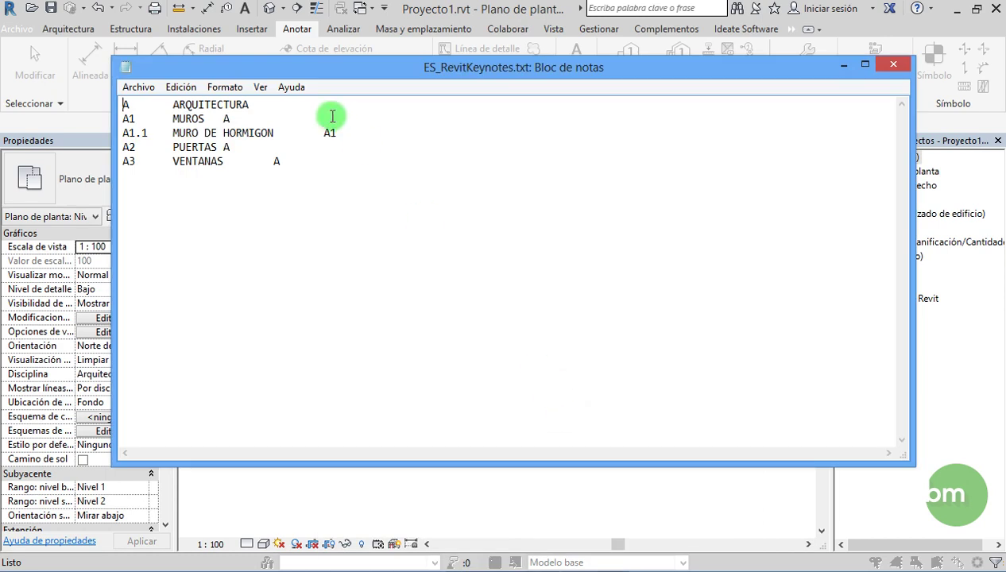
Add the C COMENTARIOS group with C1 DEMOLER, C2 REPARAR, C3 TAPAR GRIETAS under parent C.
drag(320, 72, 391, 84)
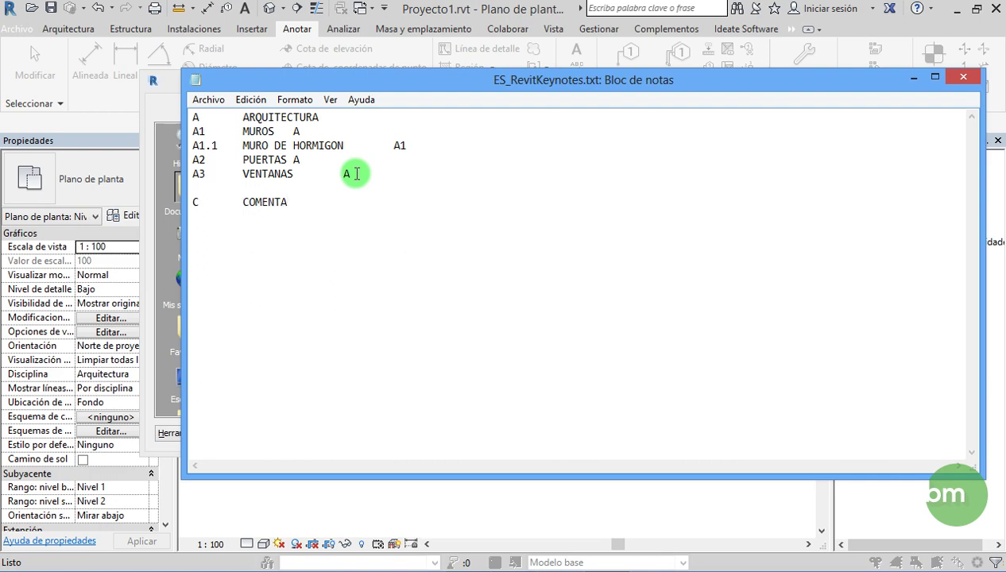
click(314, 201)
text(RIOS)
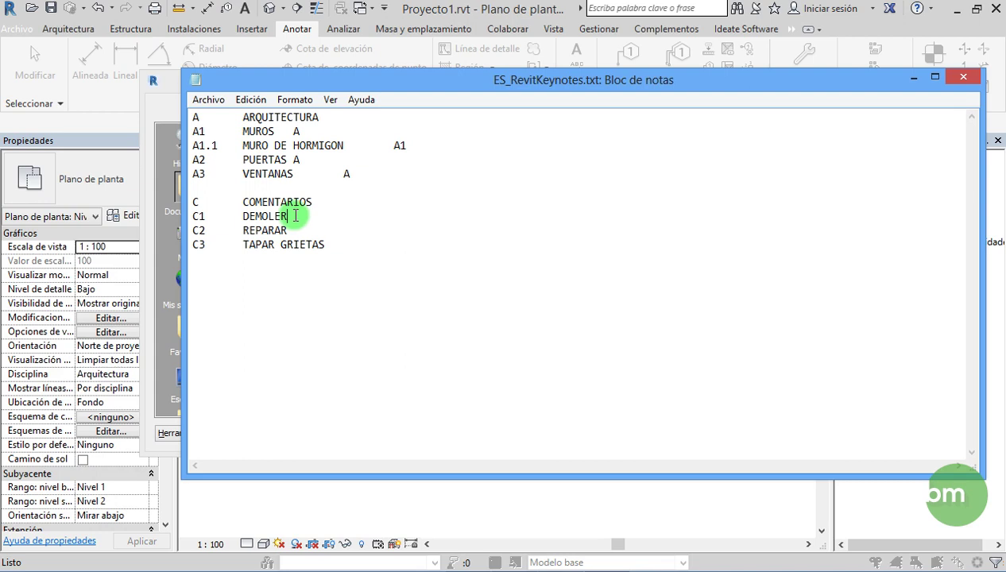
click(295, 216)
text(C)
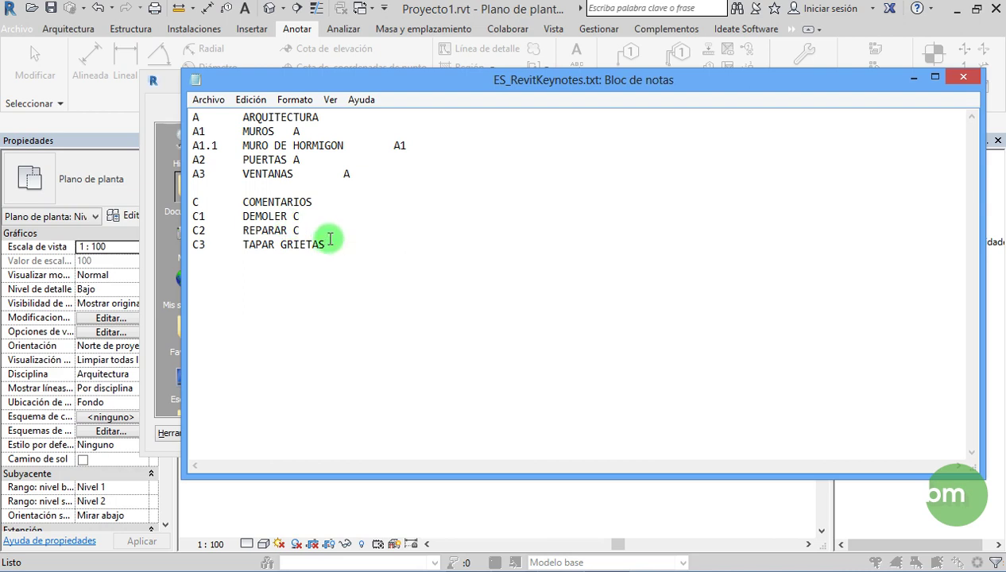
Save ES_RevitKeynotes.txt and close Notepad.
click(210, 101)
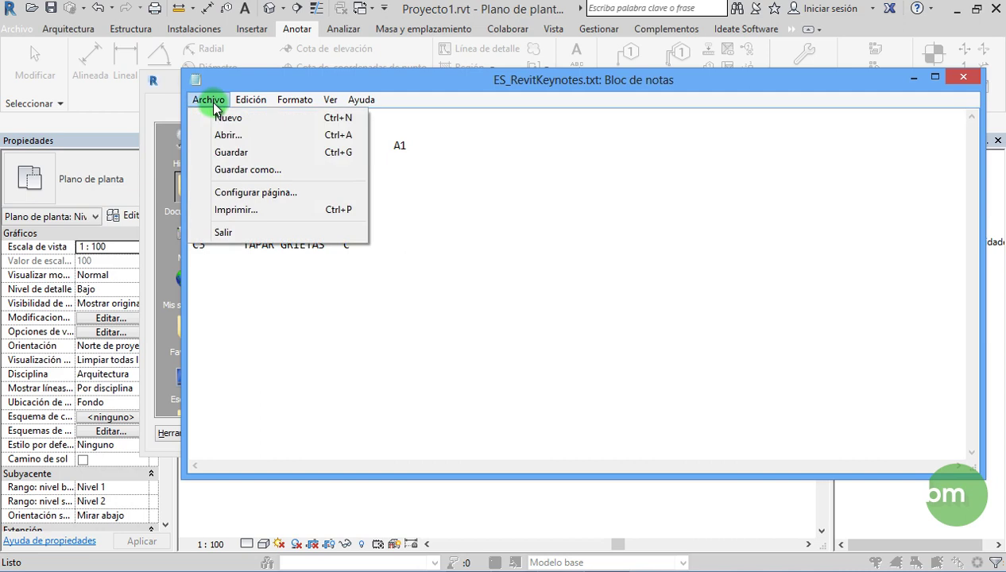
click(230, 163)
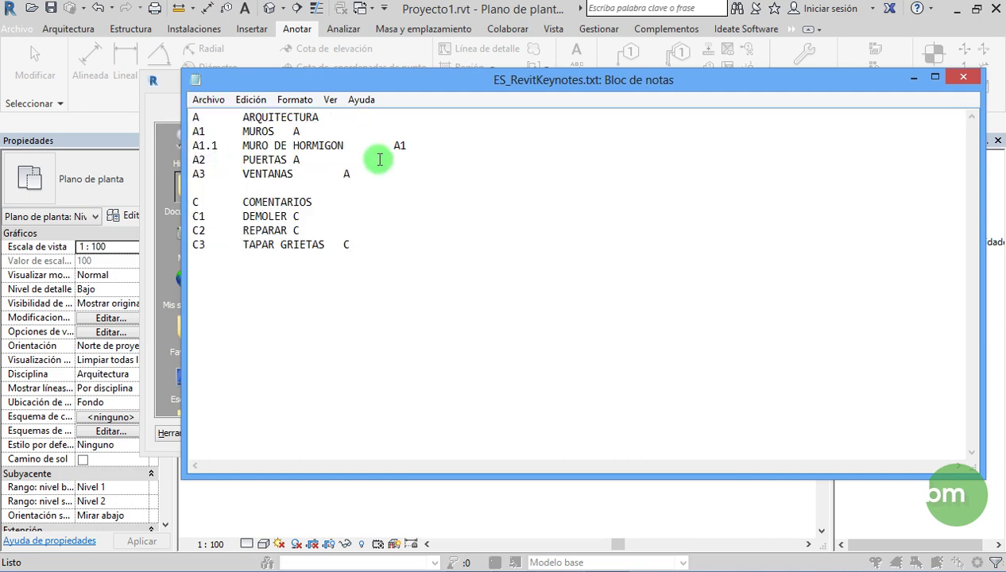
click(962, 77)
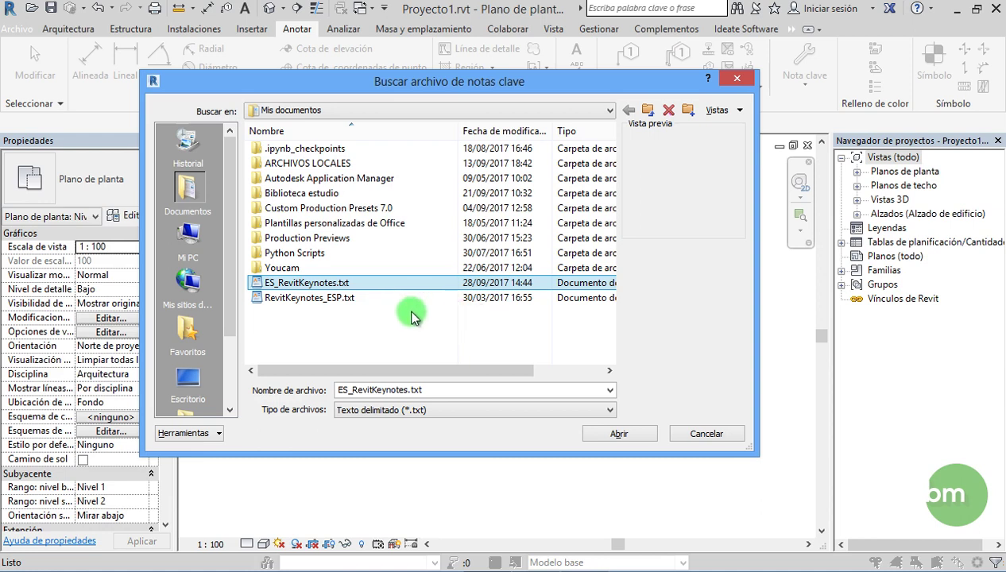
Reload ES_RevitKeynotes.txt, verify the C group shows C1–C3, and accept the keynote settings.
double_click(342, 284)
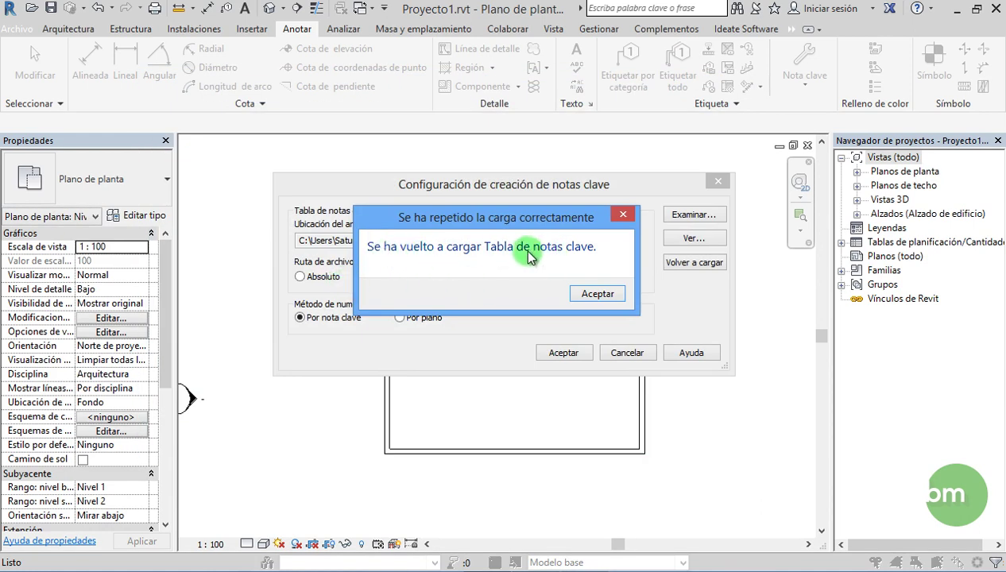
click(597, 294)
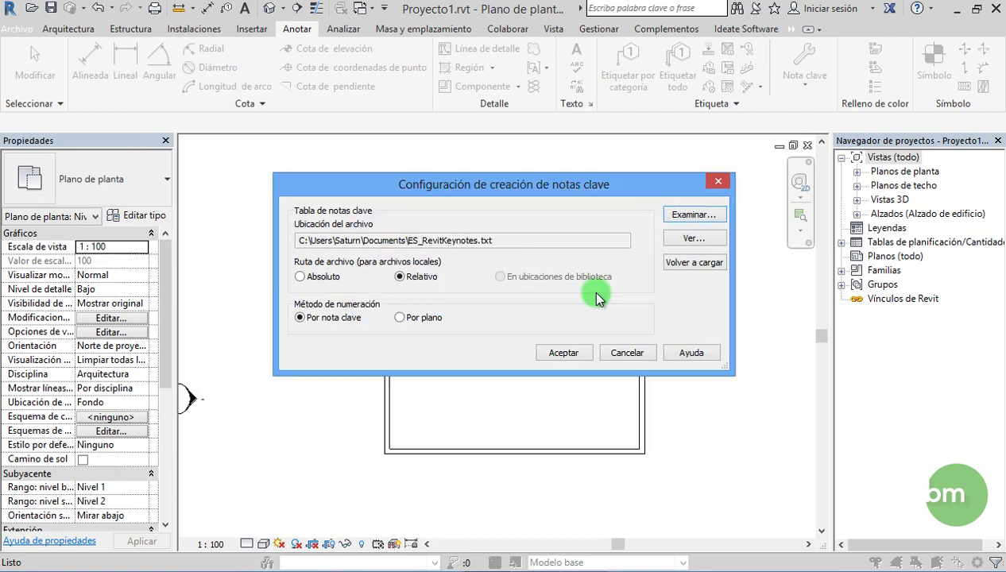
click(693, 240)
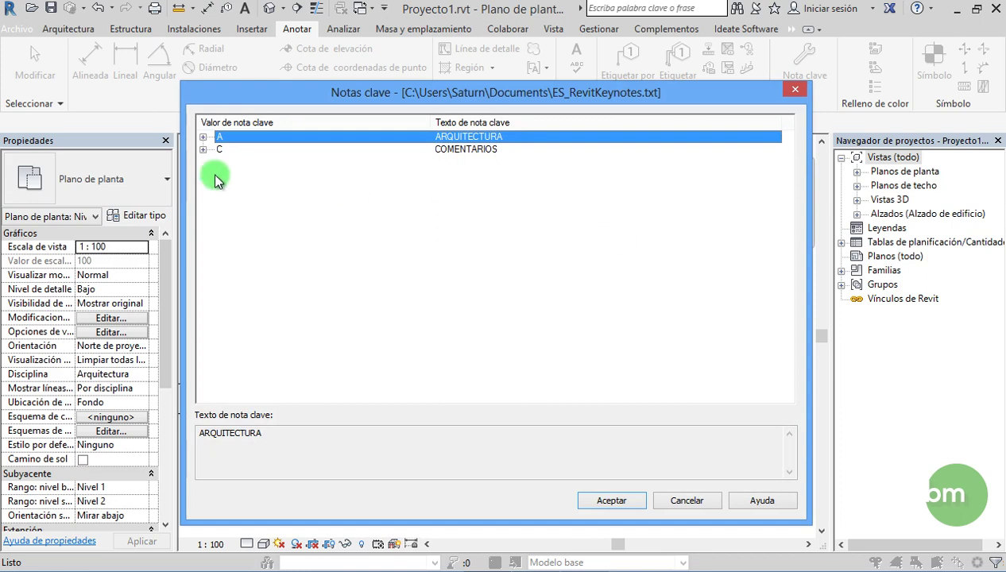
click(202, 149)
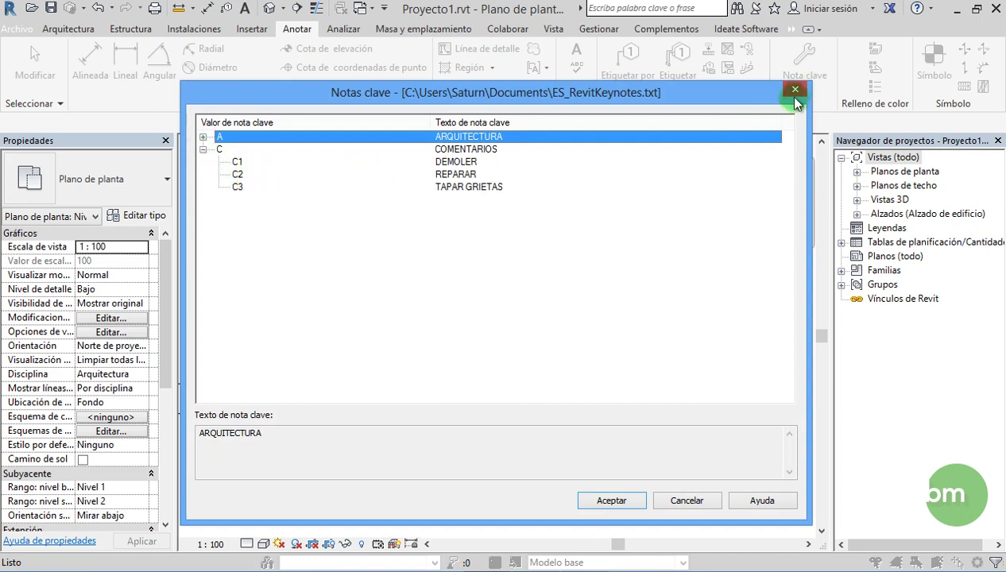
click(794, 89)
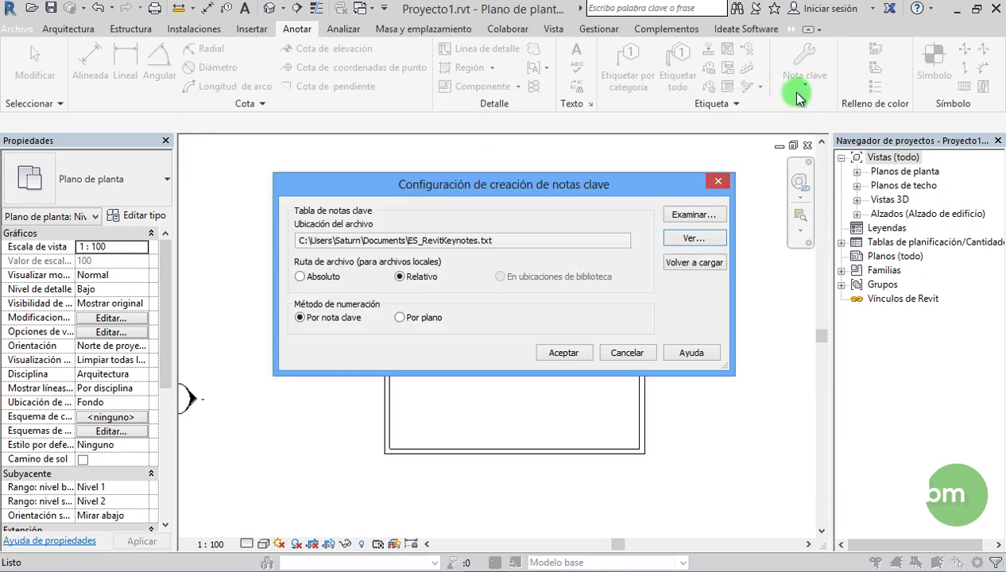
click(574, 352)
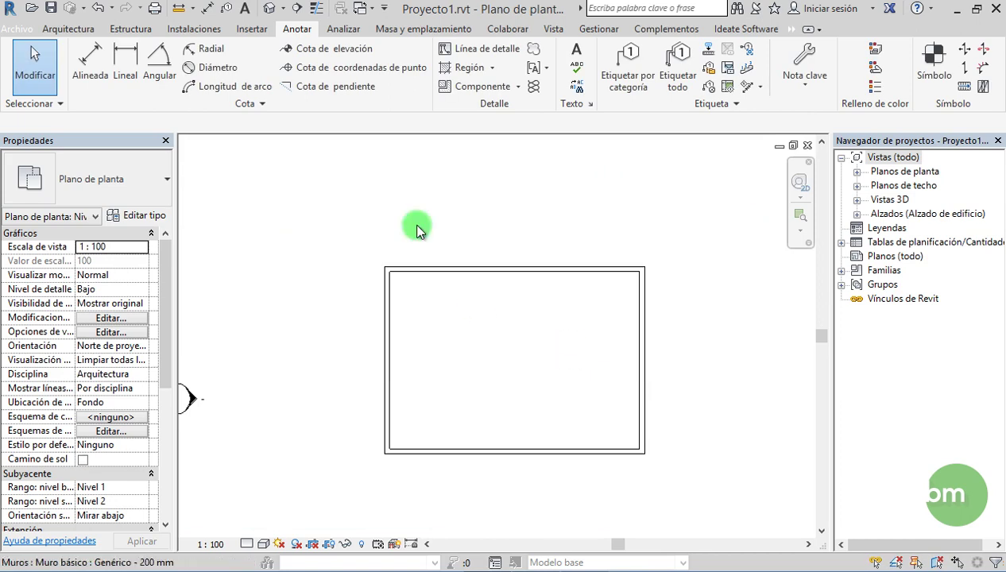
Place a user keynote tag C1 DEMOLER above the top wall.
click(802, 86)
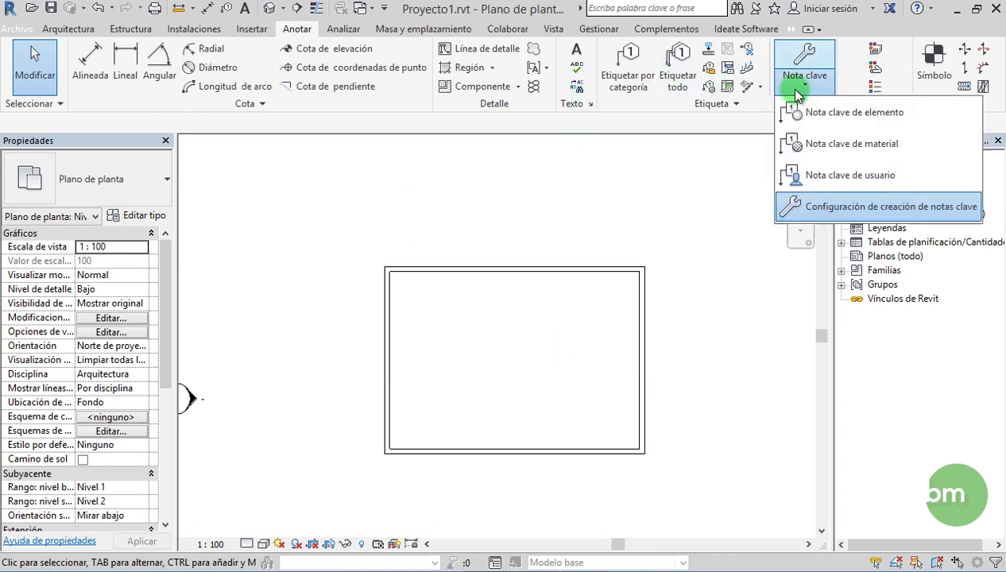
click(822, 182)
click(490, 265)
scroll(510, 248, up, 2)
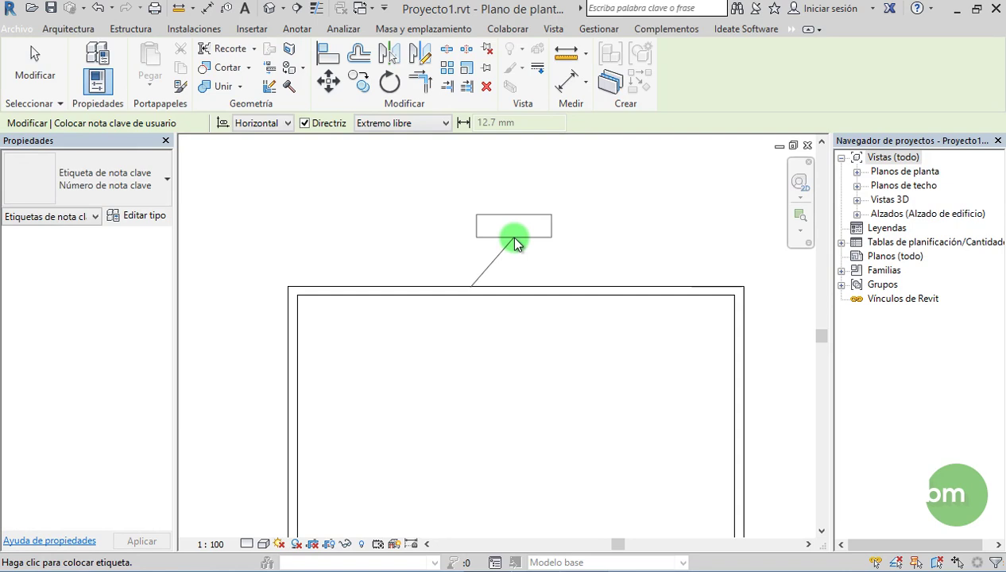
click(508, 235)
click(551, 241)
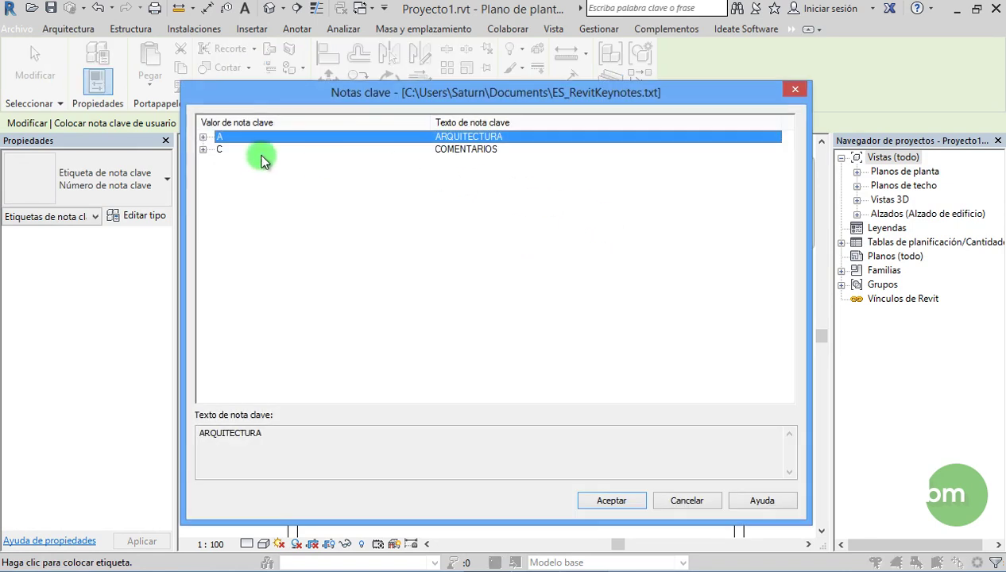
click(203, 149)
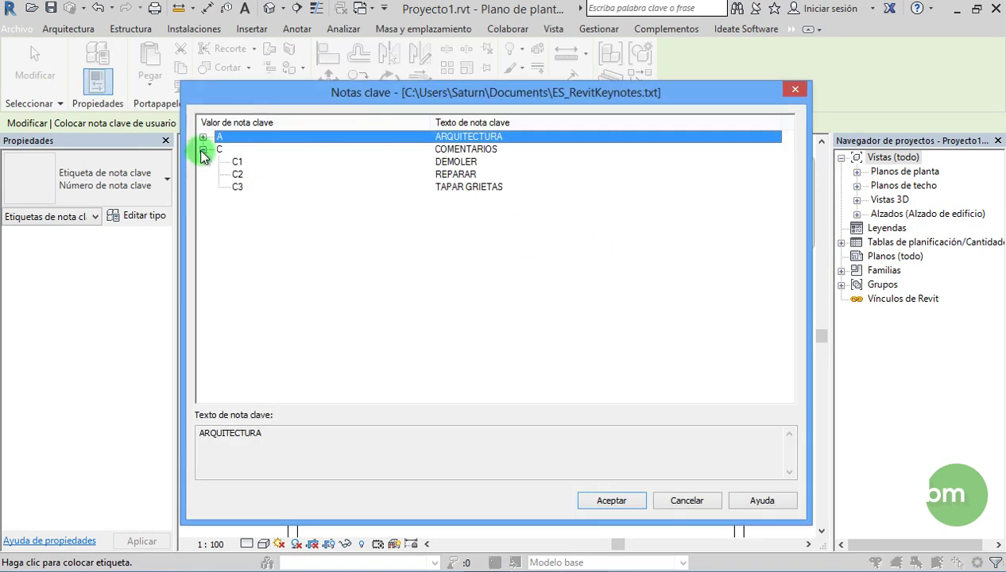
click(449, 163)
click(605, 499)
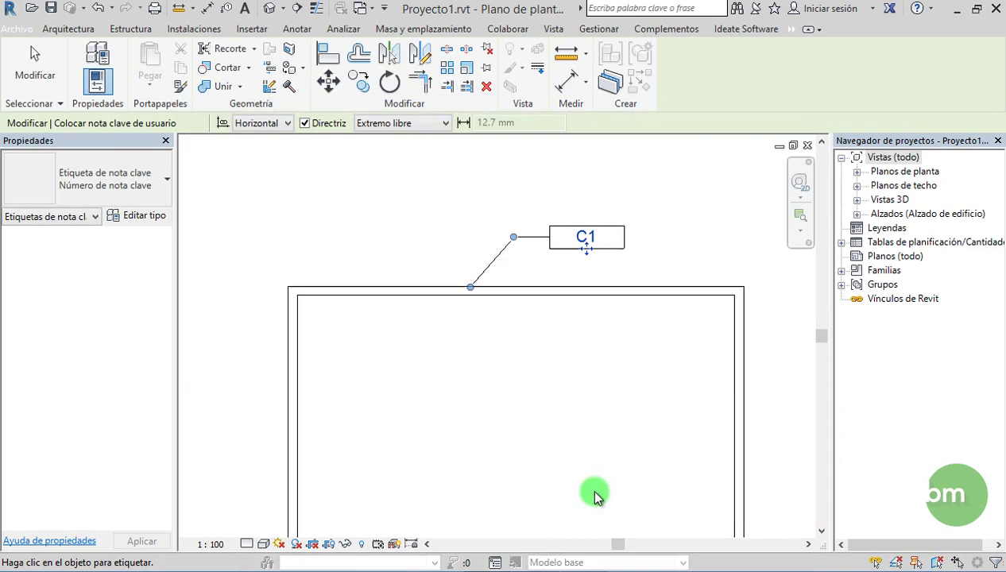
Tag the right wall with keynote C2 REPARAR.
scroll(667, 356, down, 1)
scroll(628, 342, up, 1)
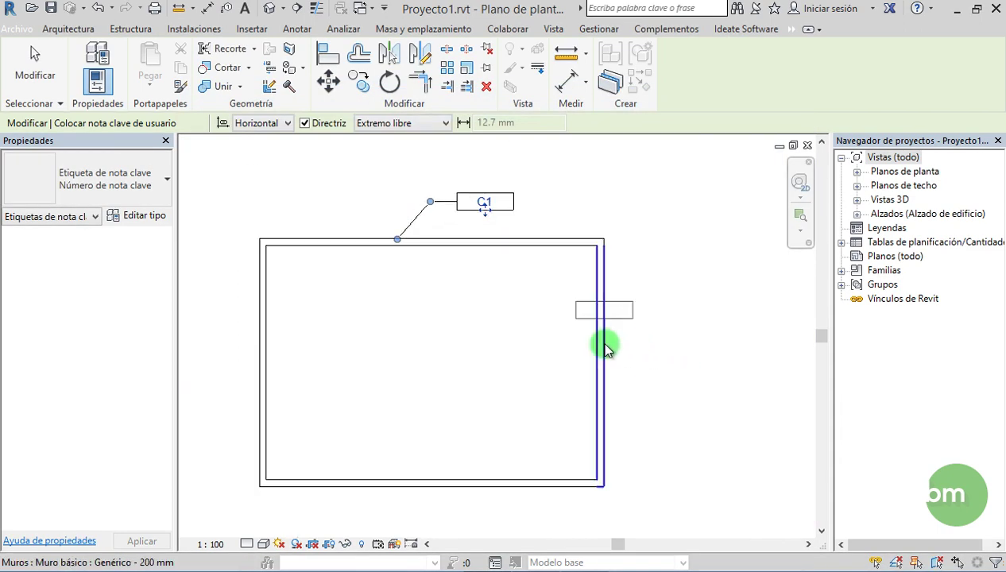
click(605, 349)
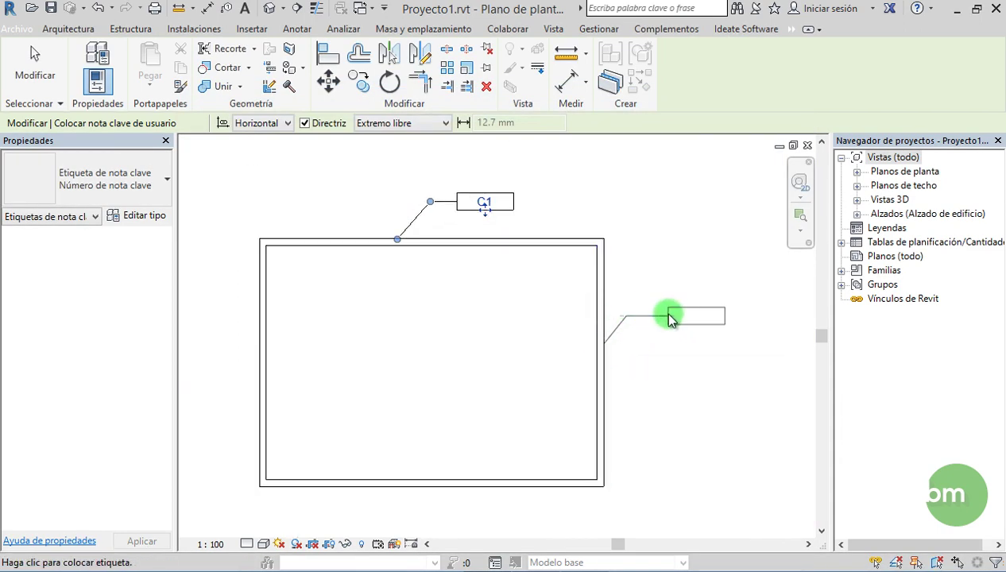
click(669, 316)
click(202, 149)
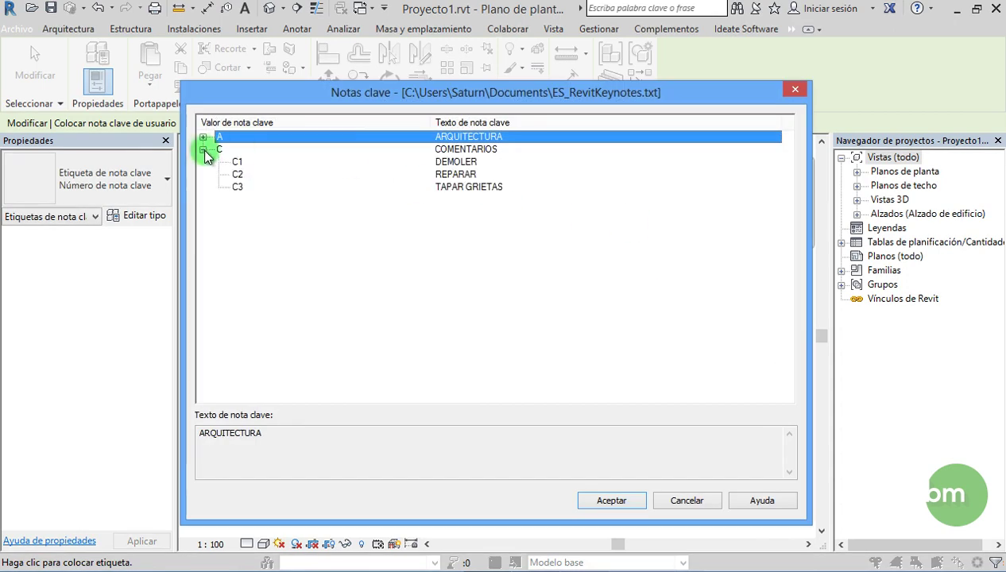
click(455, 174)
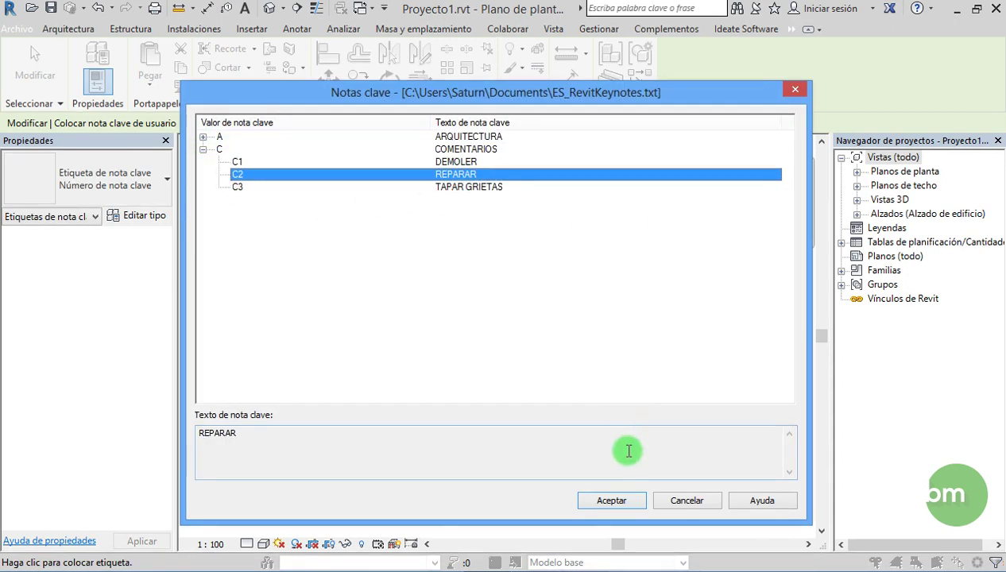
click(611, 500)
Tag the bottom wall with keynote C3 TAPAR GRIETAS.
scroll(582, 227, down, 2)
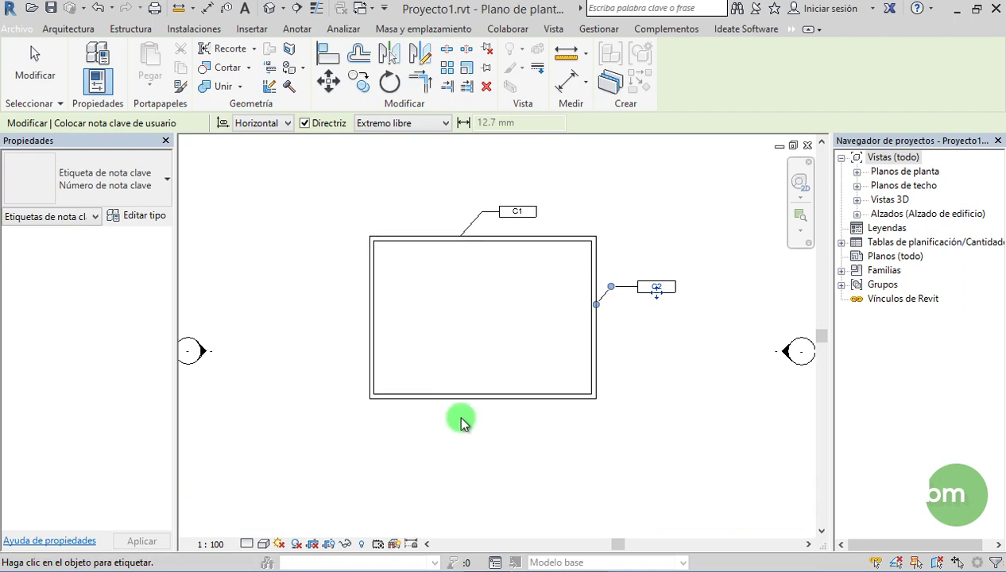
scroll(459, 419, up, 2)
click(451, 384)
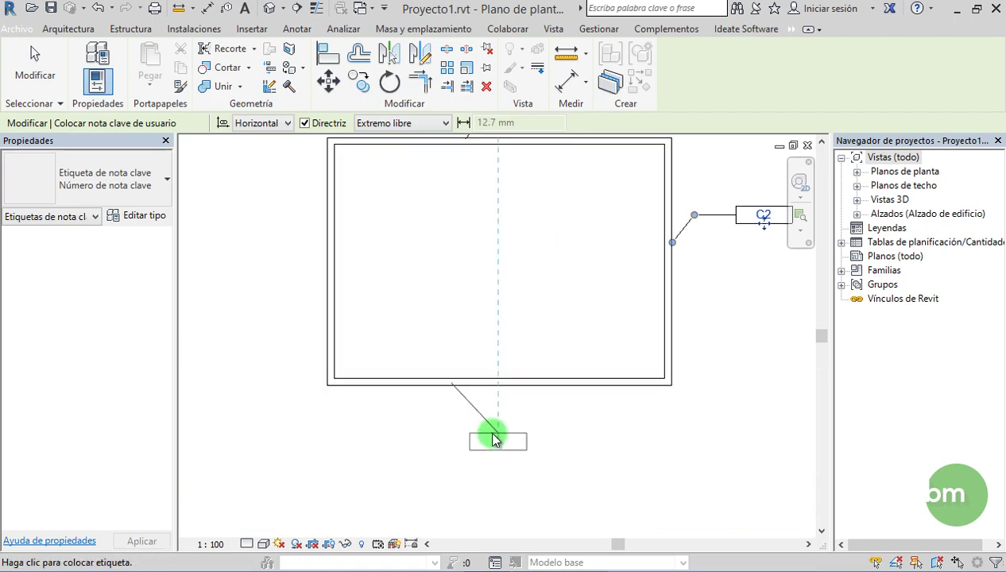
click(534, 436)
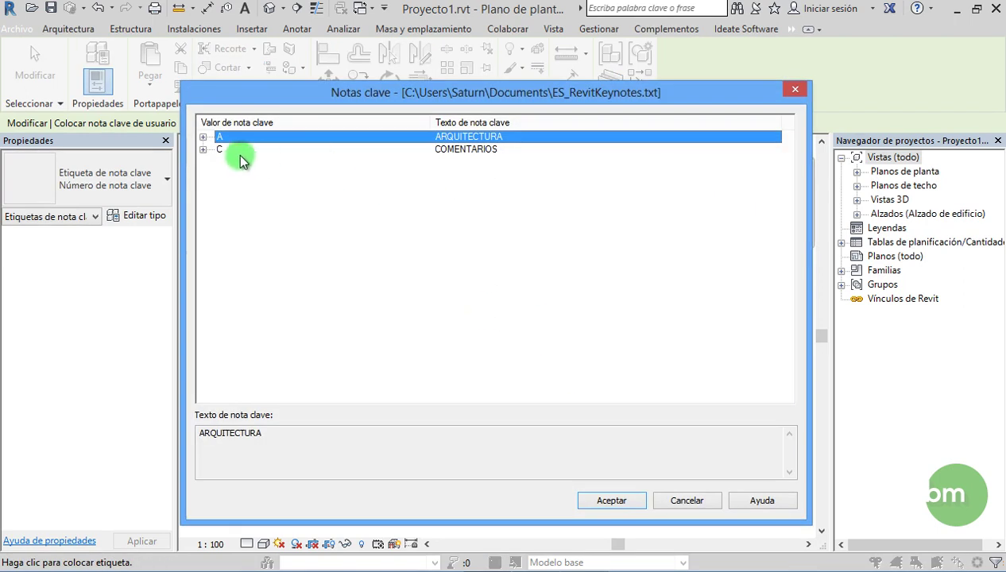
click(204, 151)
click(458, 189)
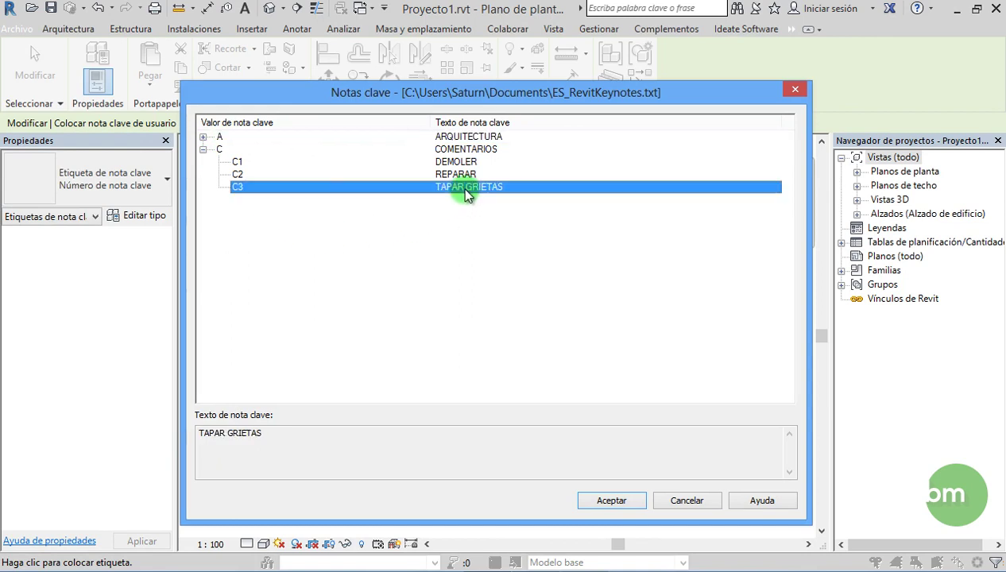
click(603, 500)
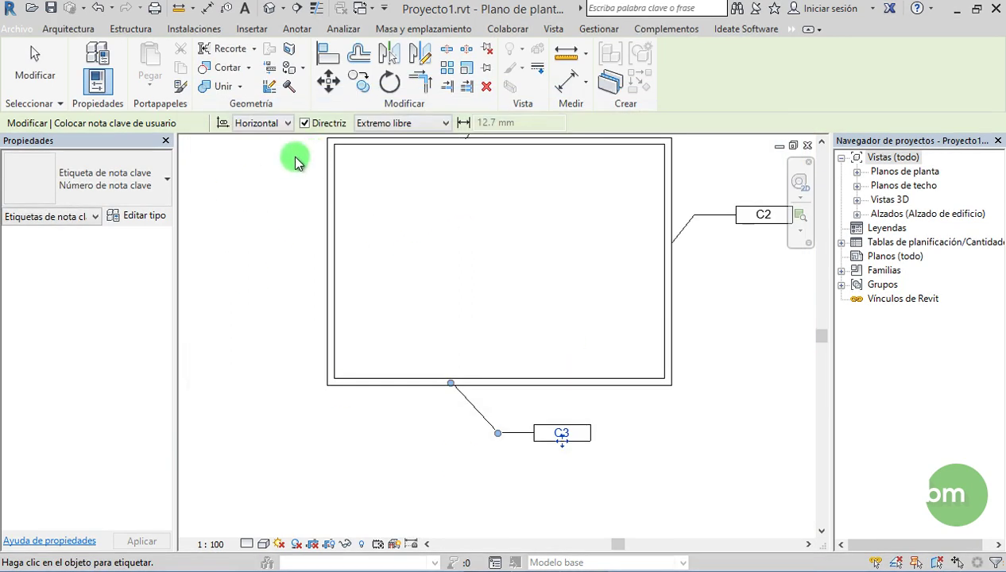
Tag the left wall with keynote C1 DEMOLER and finish keynote placement.
click(332, 212)
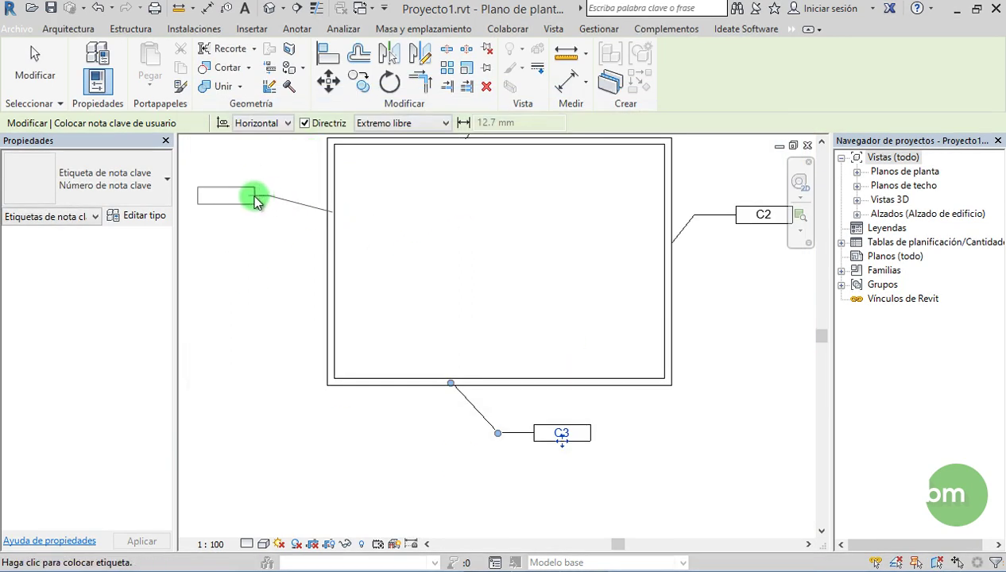
click(255, 200)
click(203, 150)
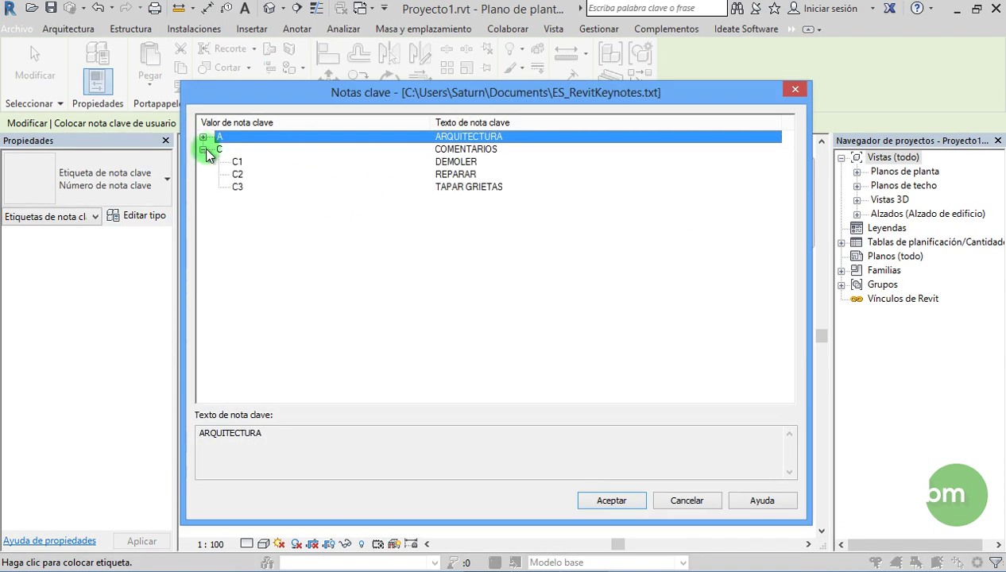
click(453, 162)
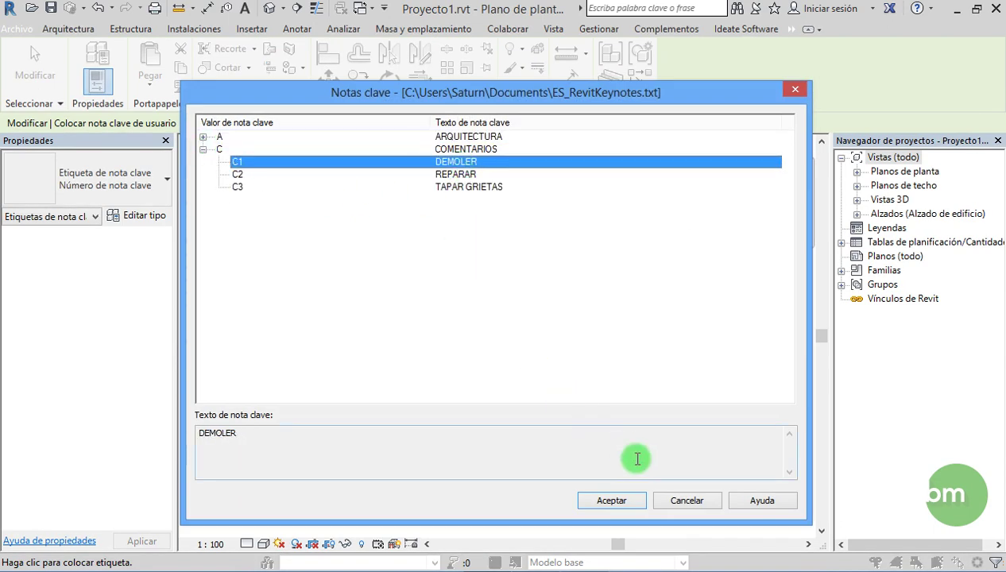
click(620, 500)
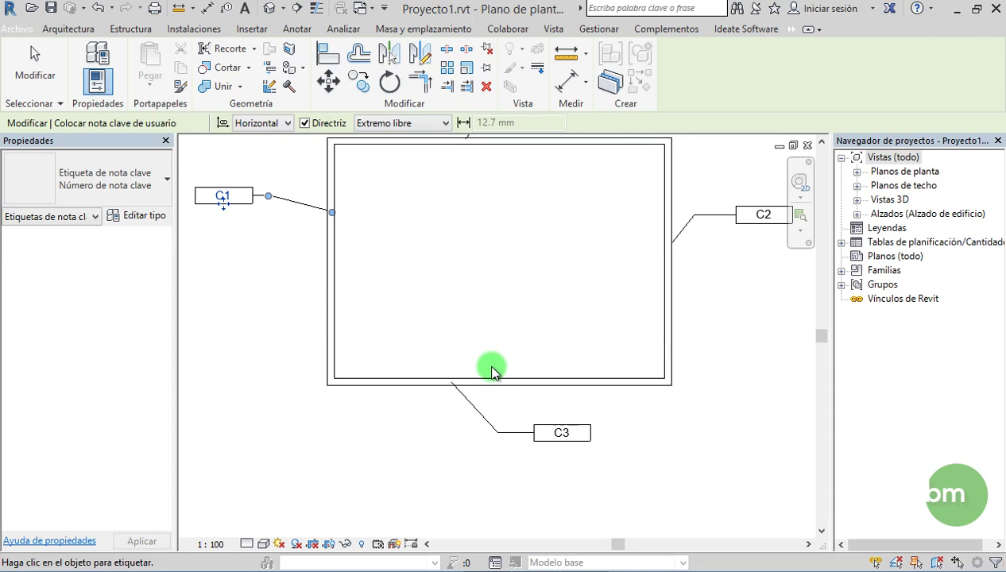
key(Escape)
scroll(490, 381, down, 2)
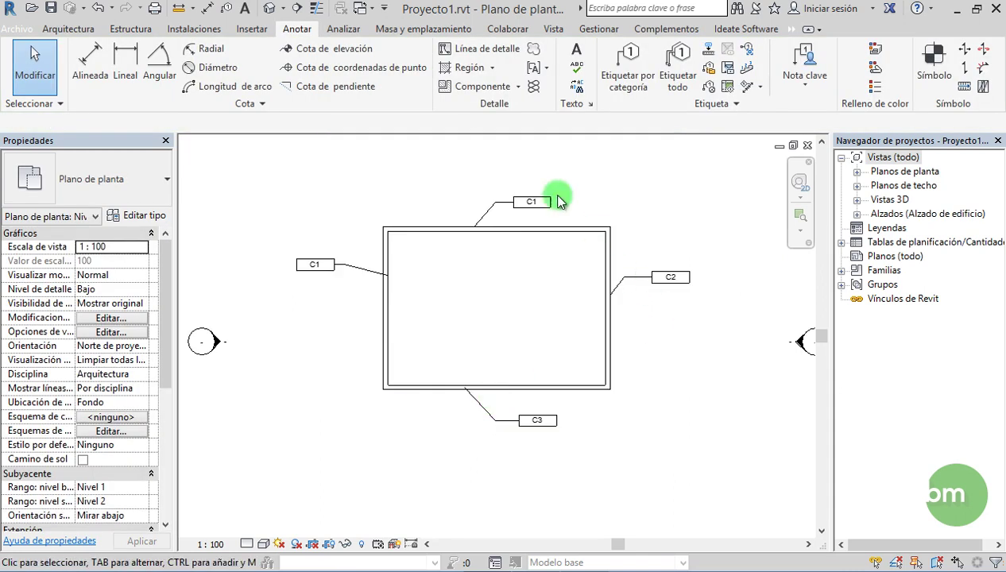
scroll(310, 224, up, 1)
scroll(314, 240, up, 1)
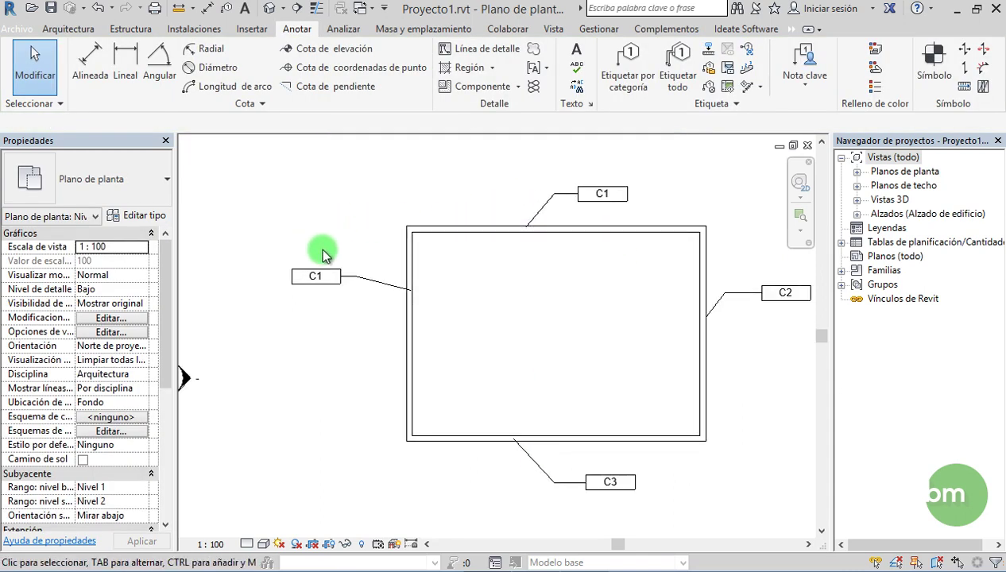
click(340, 280)
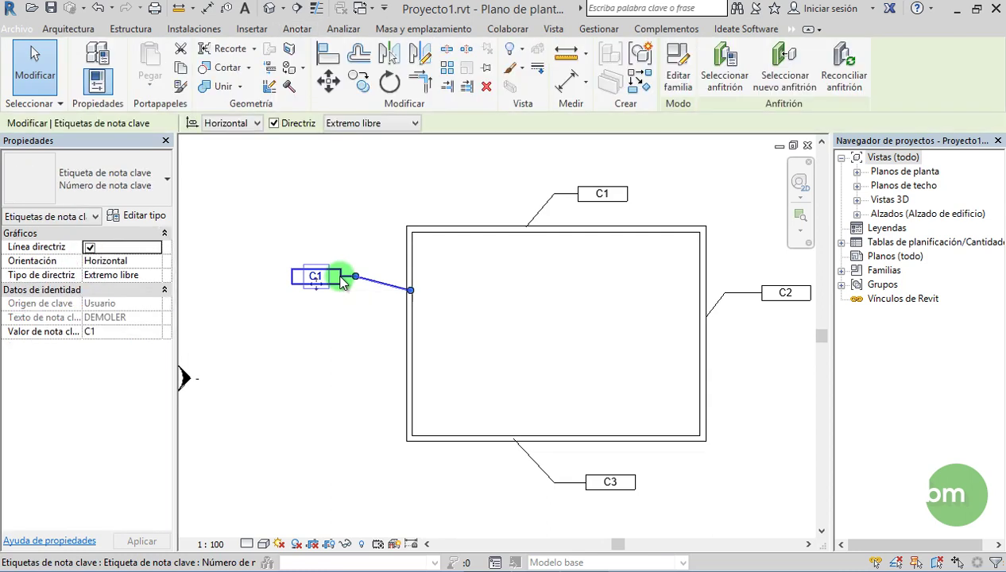
click(143, 219)
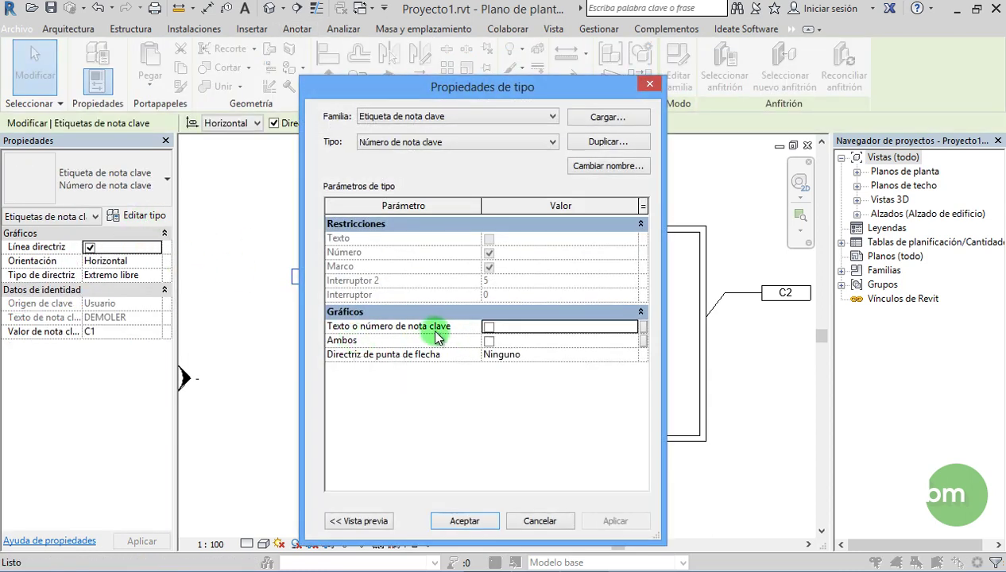
click(488, 326)
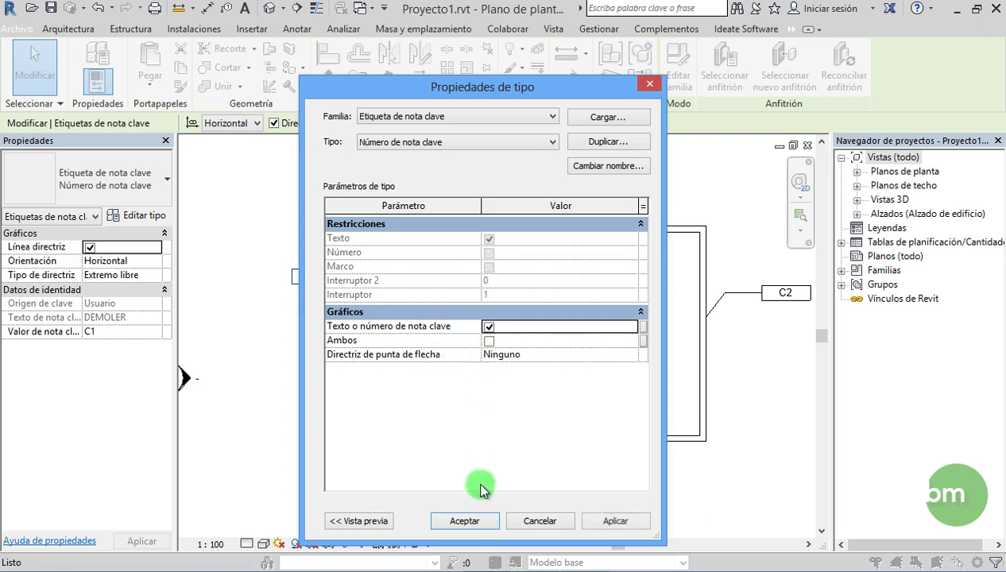
click(464, 521)
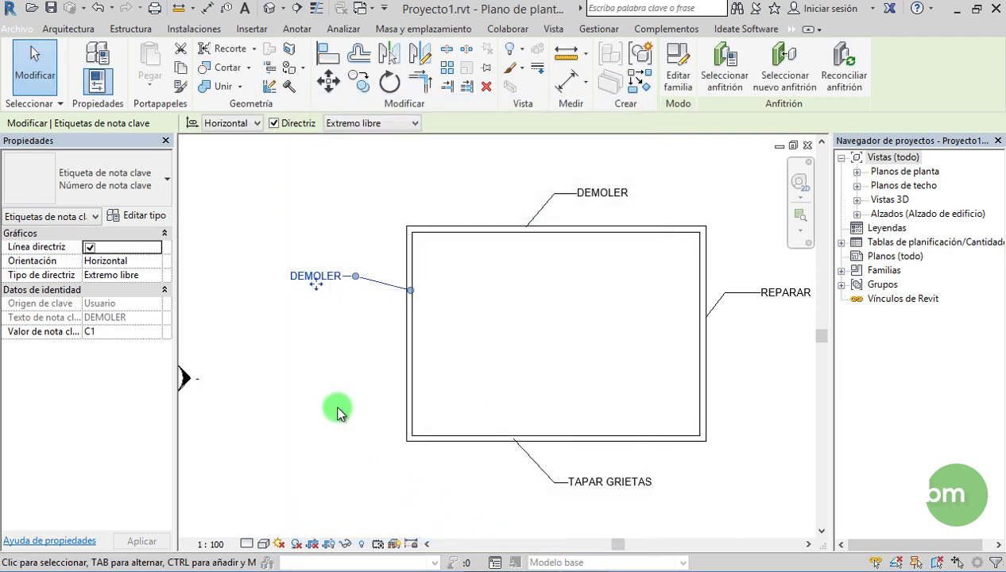
click(335, 403)
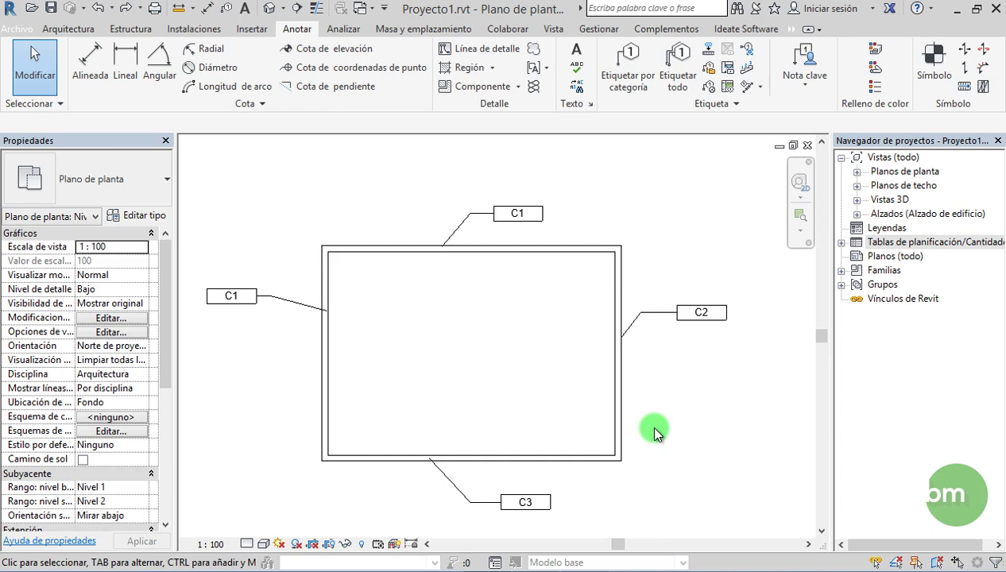
Create a 'Leyenda de nota clave' keynote legend with Key Value and Keynote Text fields.
click(711, 318)
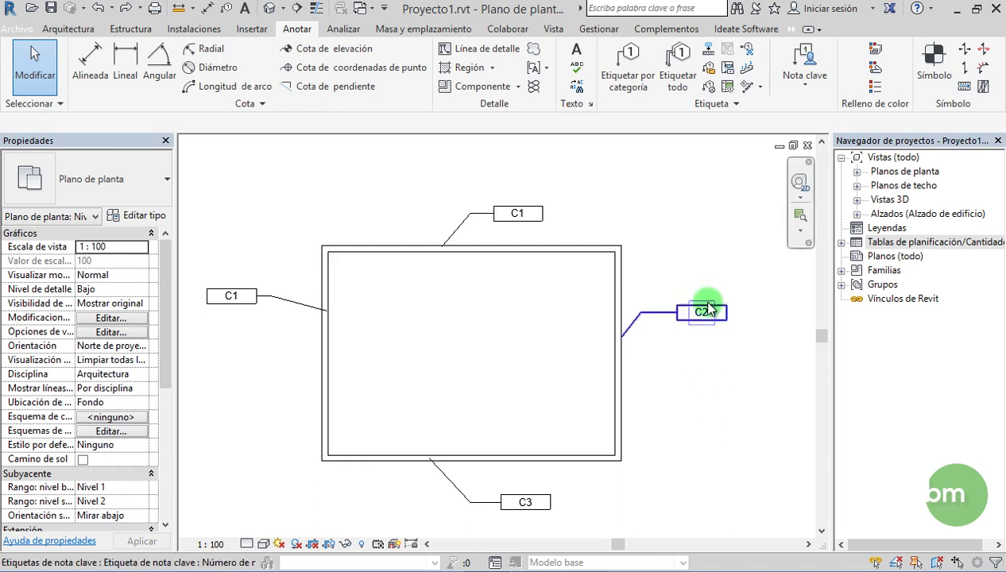
click(553, 29)
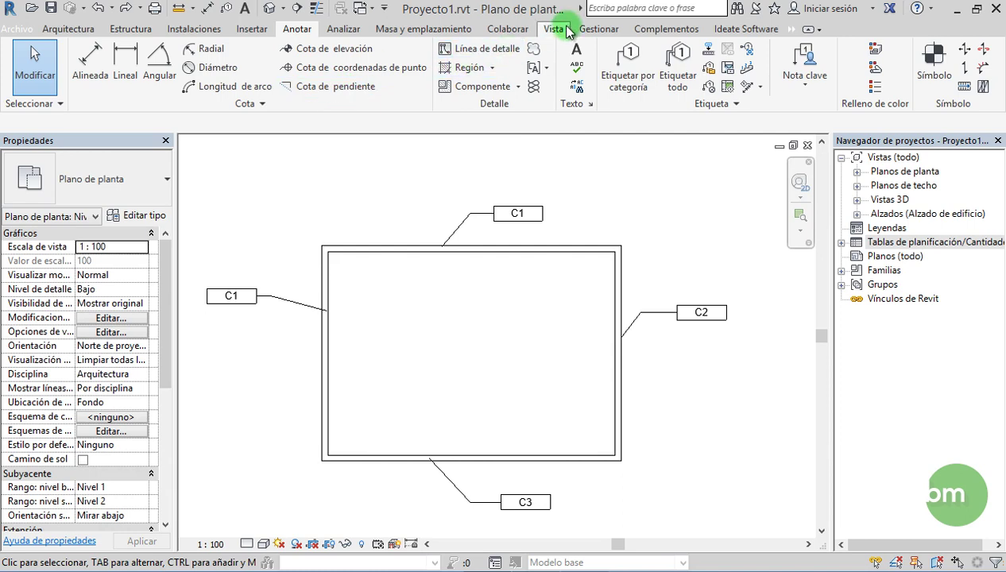
click(666, 89)
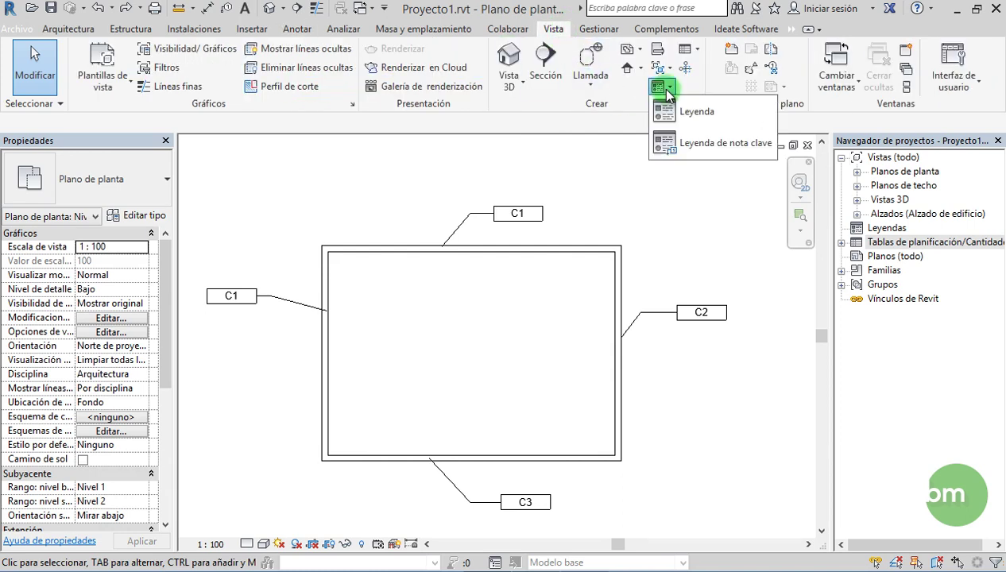
click(682, 144)
drag(426, 249, 455, 245)
click(458, 311)
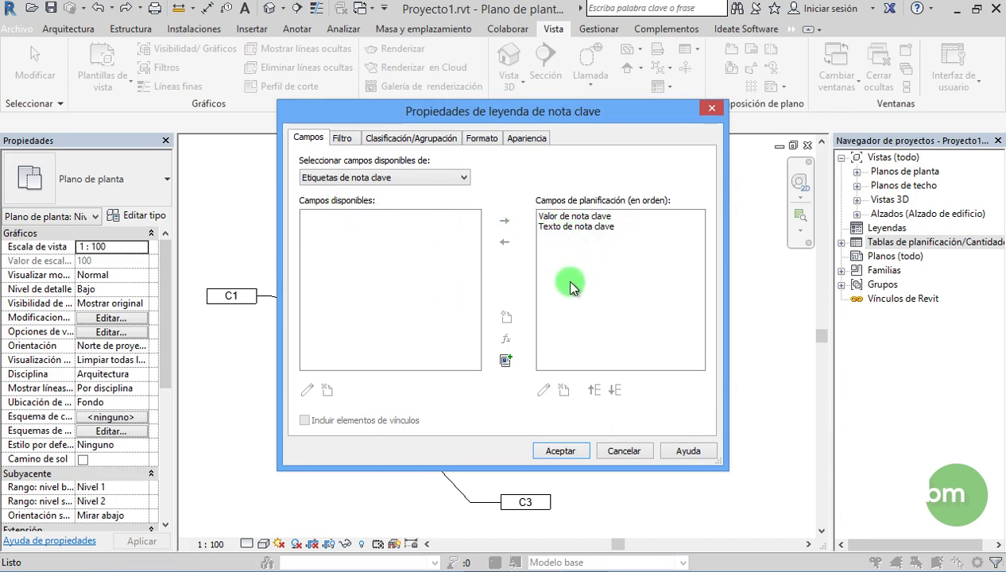
click(561, 451)
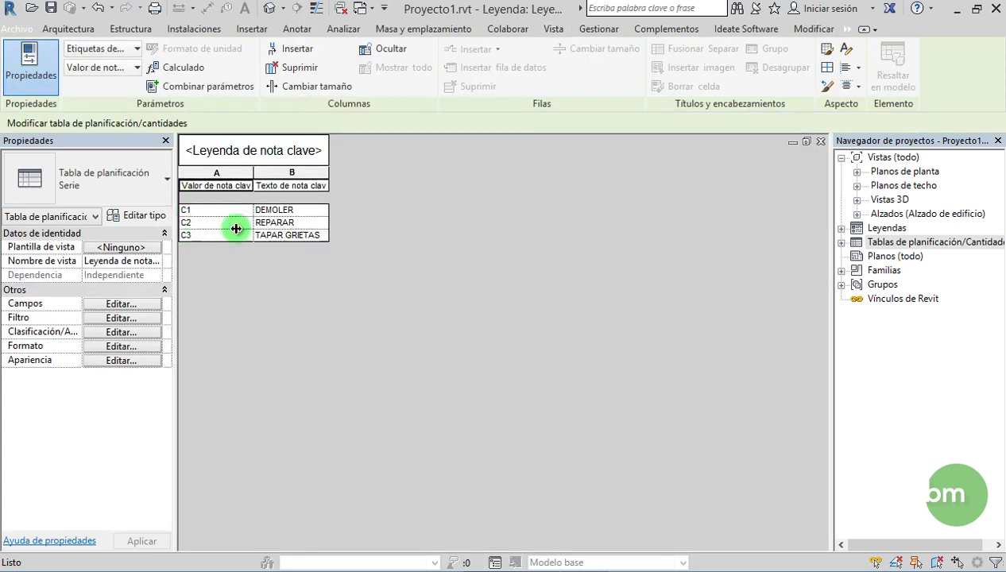
Create a new sheet A102 with an A1 title block.
click(841, 228)
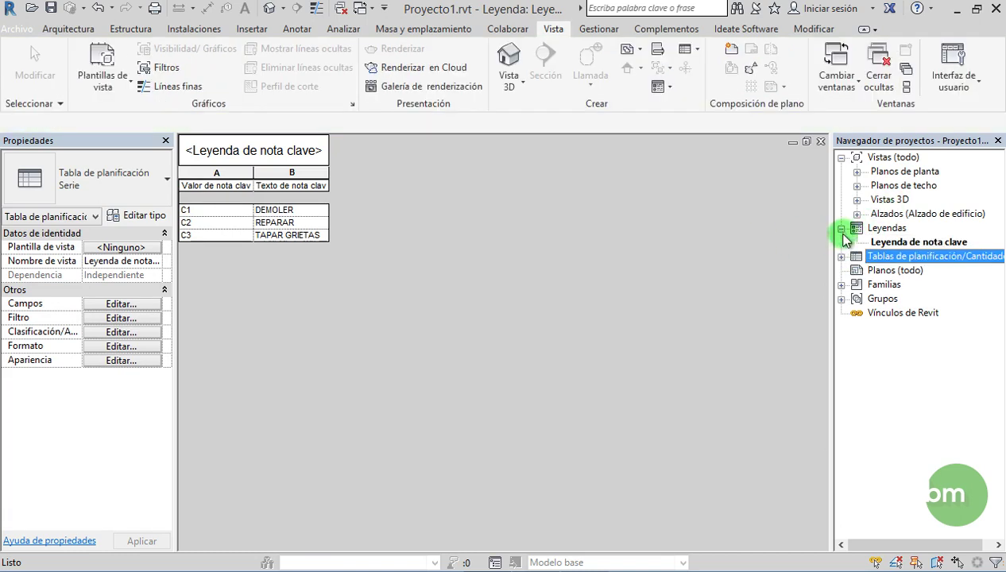
click(887, 272)
right_click(887, 276)
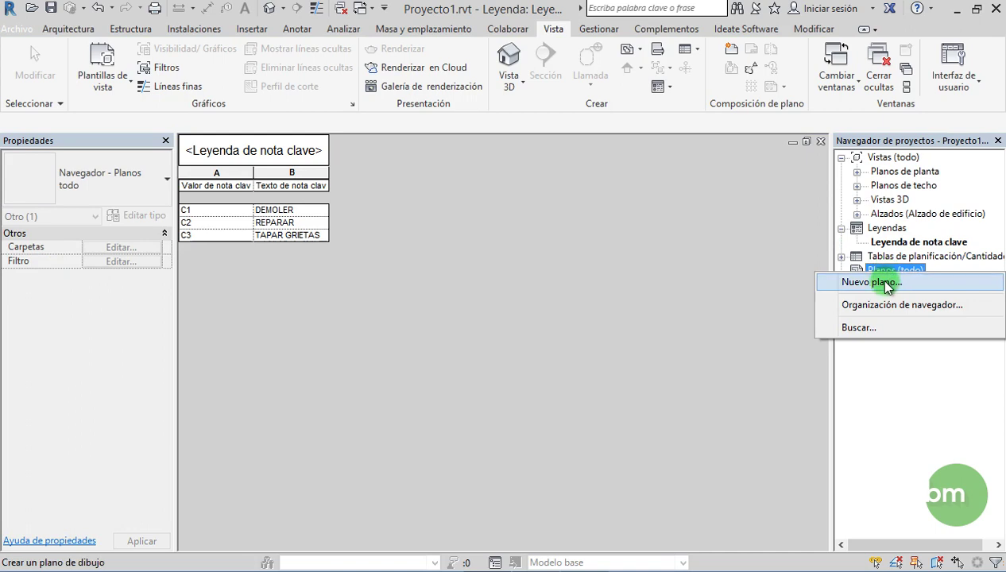
click(859, 283)
click(551, 467)
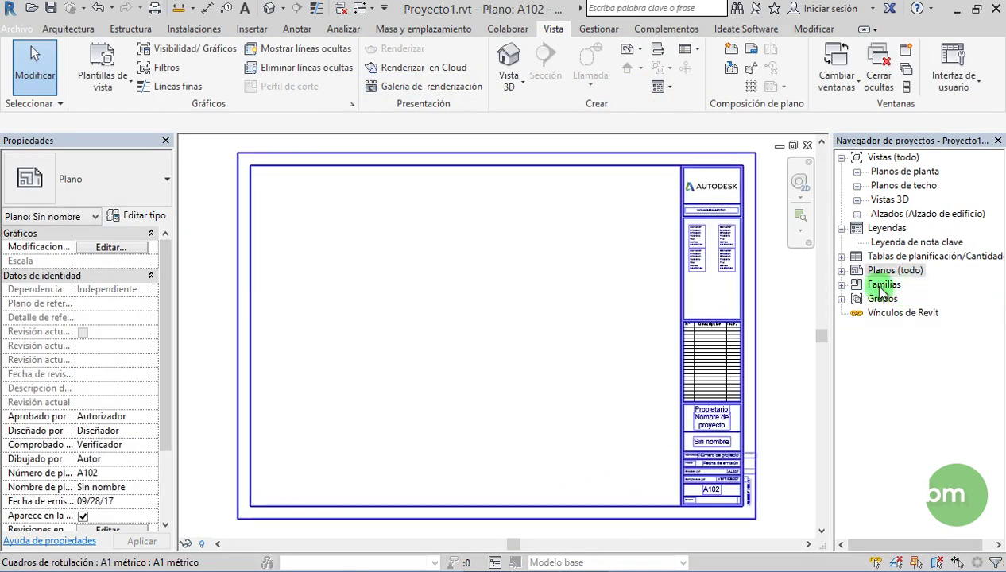
Drag the Nivel 2 floor plan onto sheet A102 and place its viewport.
click(851, 275)
click(842, 272)
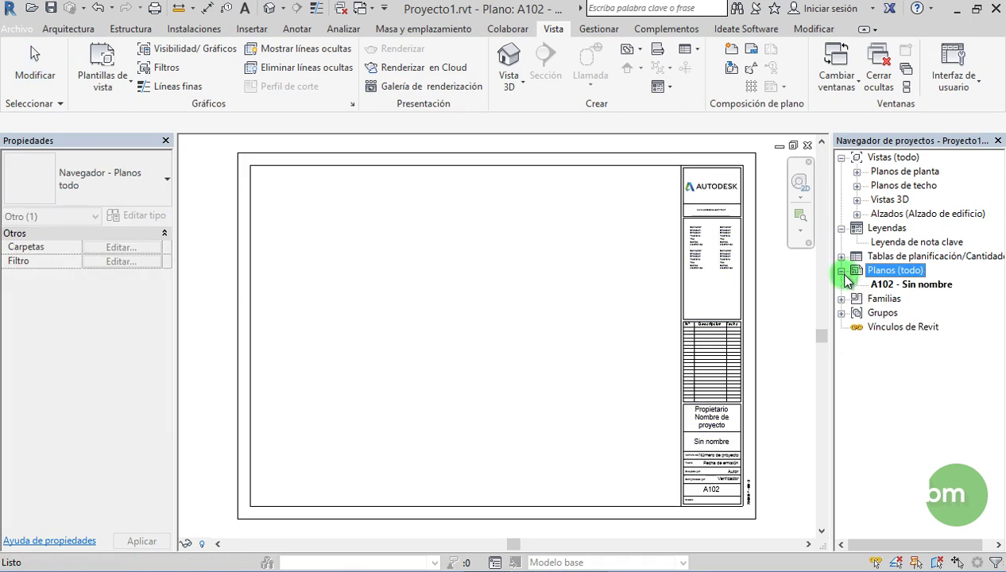
click(912, 243)
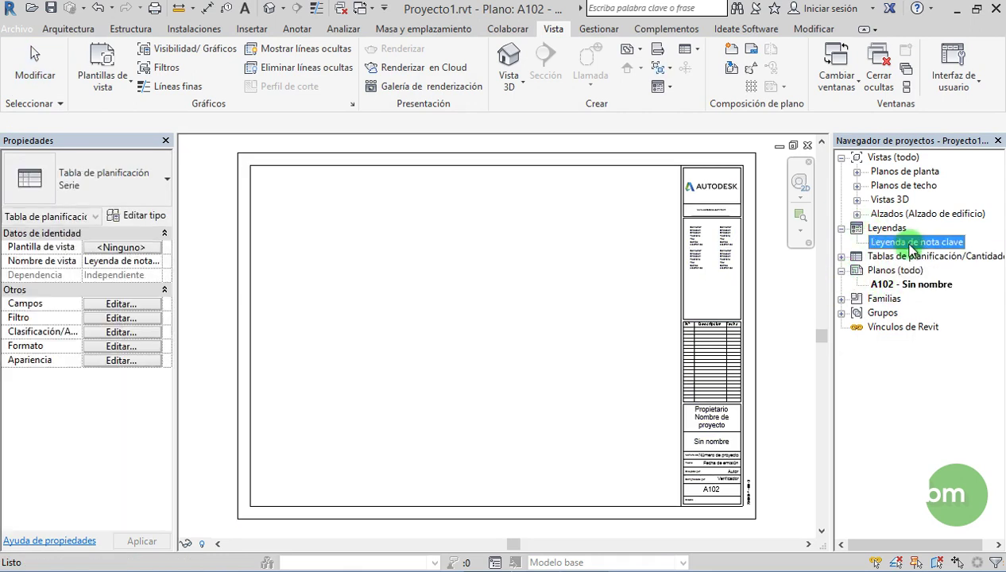
click(856, 172)
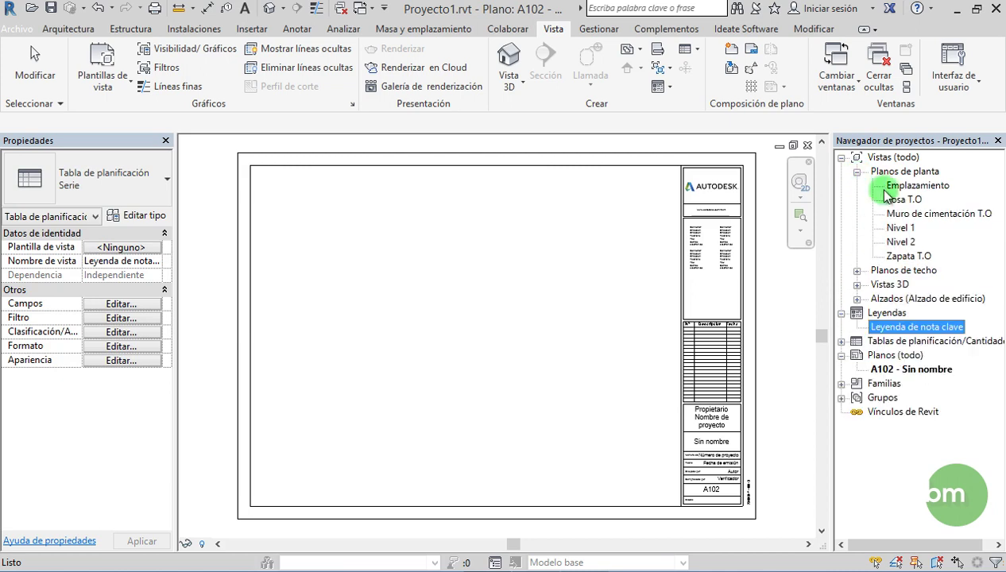
click(903, 243)
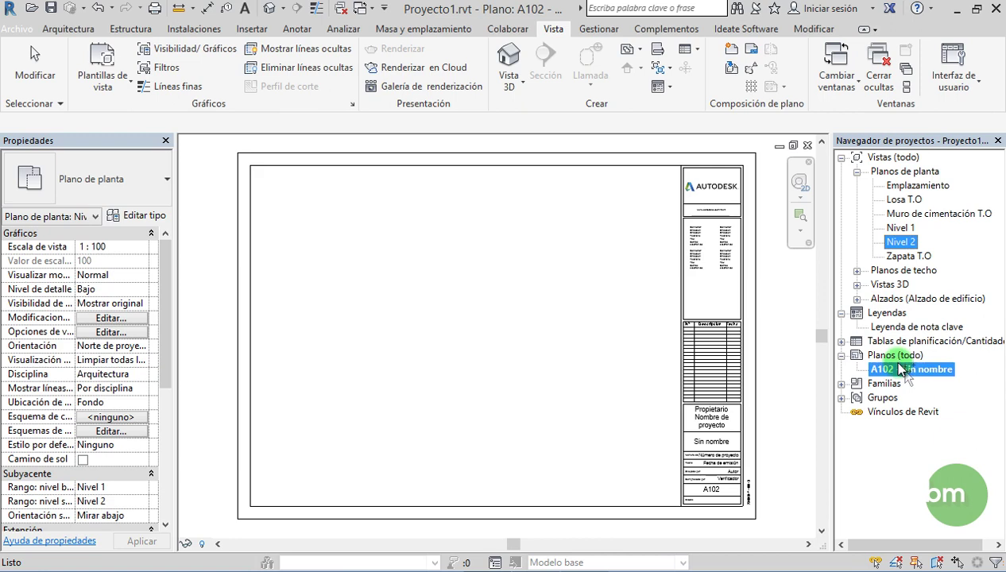
drag(902, 371, 397, 262)
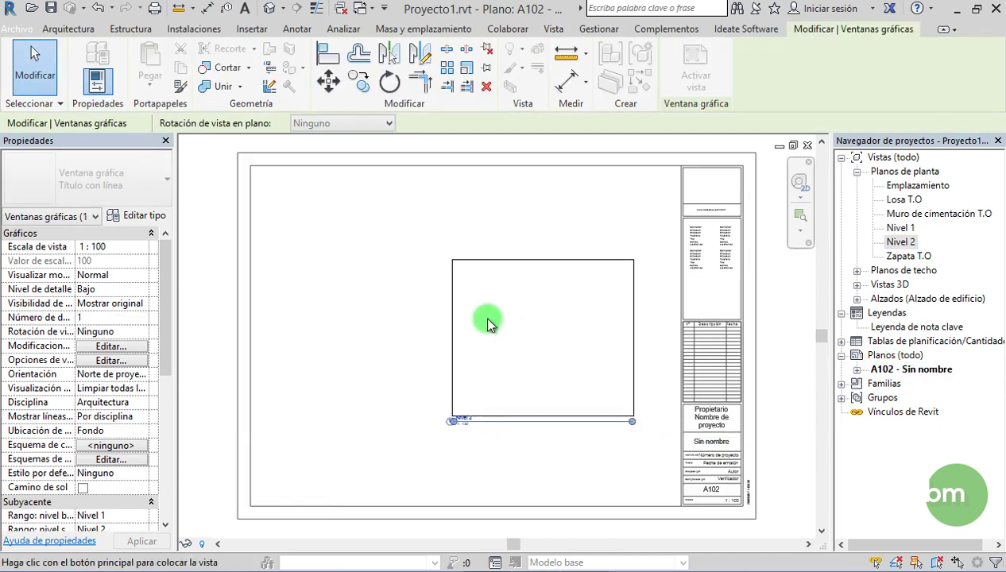
click(391, 277)
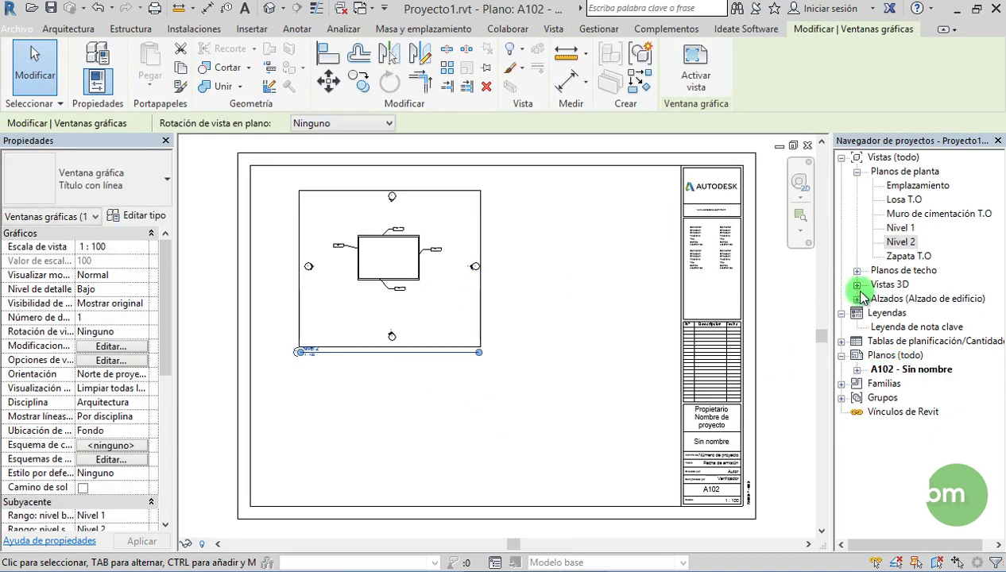
Place the Leyenda de nota clave legend on sheet A102 below-right of the plan viewport.
click(899, 327)
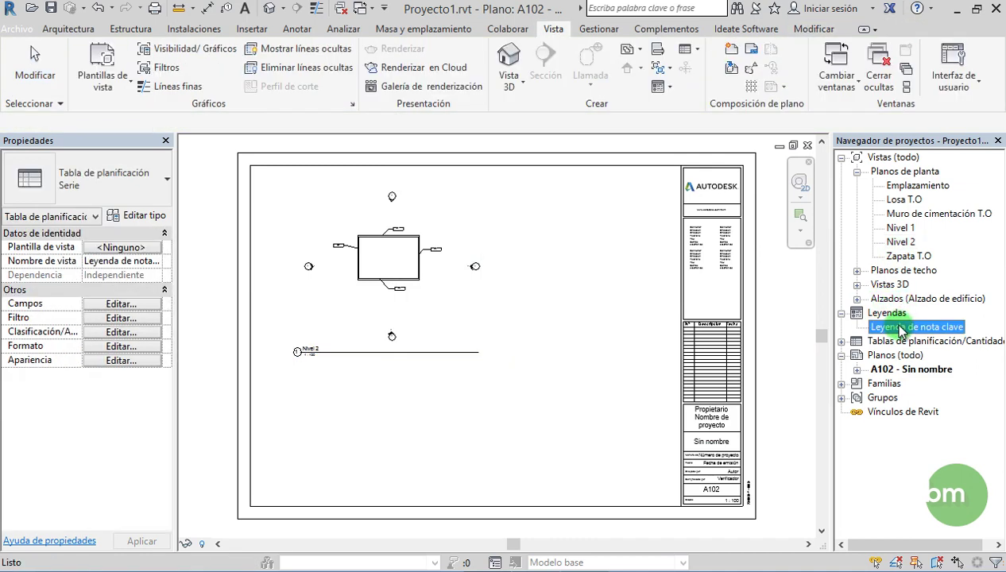
drag(900, 332, 897, 370)
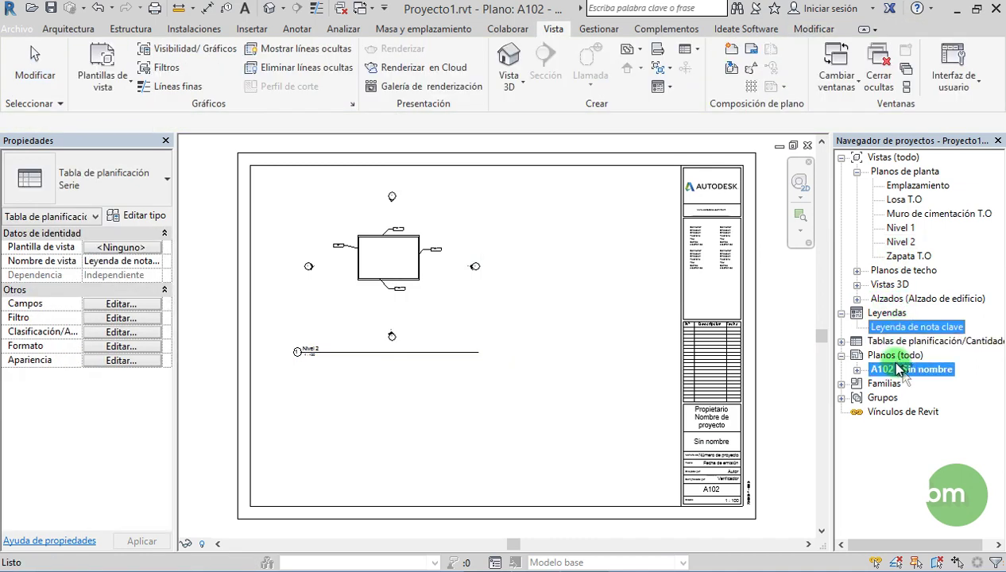
mouse_move(900, 370)
mouse_down()
mouse_move(551, 272)
mouse_move(361, 415)
mouse_up()
click(550, 272)
scroll(556, 282, up, 2)
scroll(564, 290, up, 2)
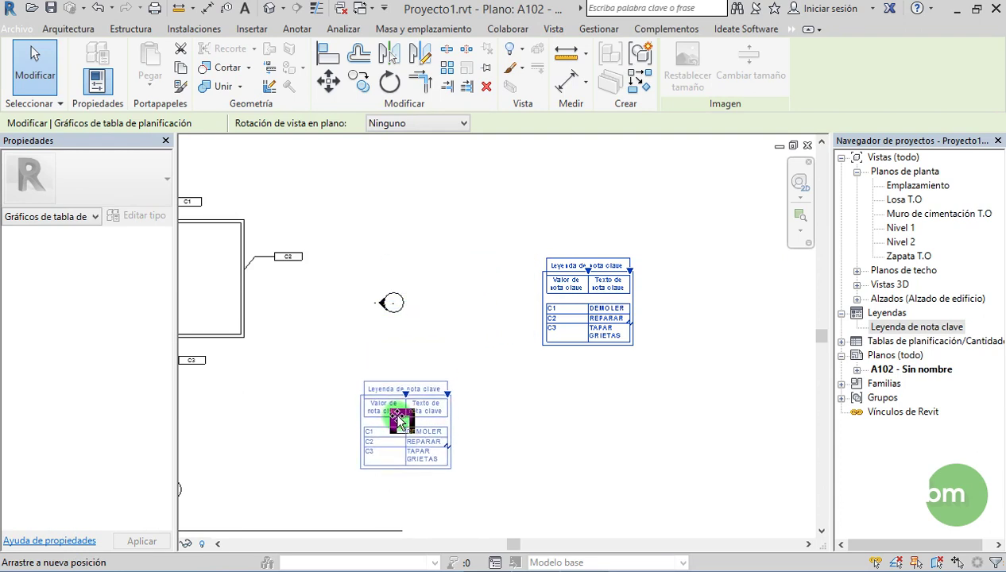
click(594, 376)
scroll(594, 377, down, 2)
scroll(266, 426, up, 2)
scroll(266, 426, up, 1)
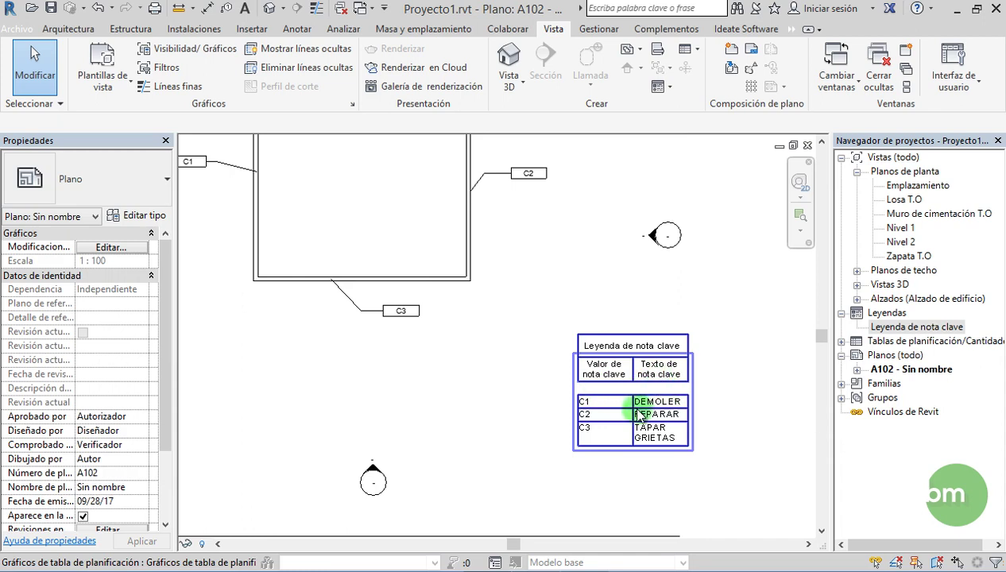
scroll(753, 319, down, 1)
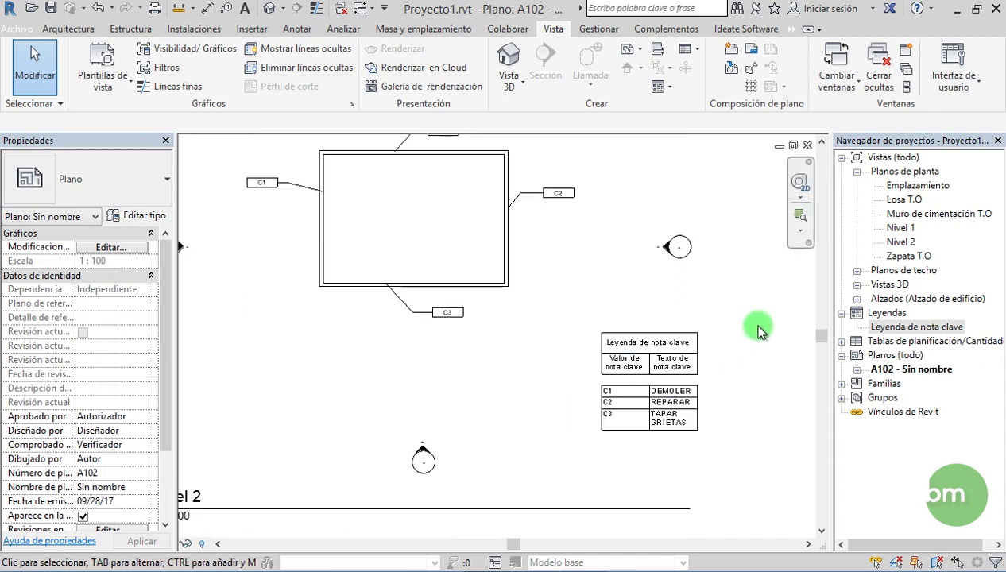
scroll(717, 499, down, 2)
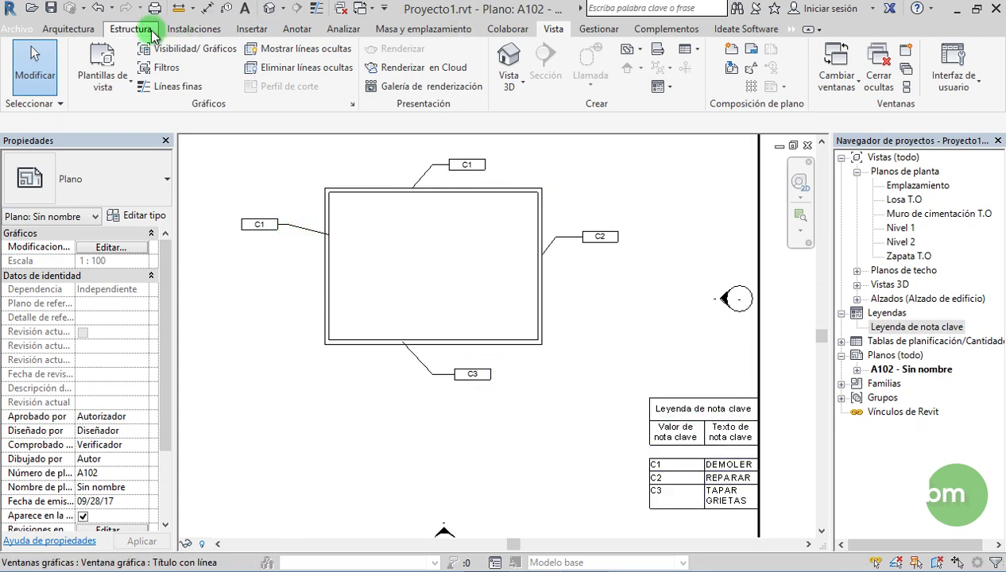
Switch keynote numbering to Por plano in the keynote settings.
click(297, 29)
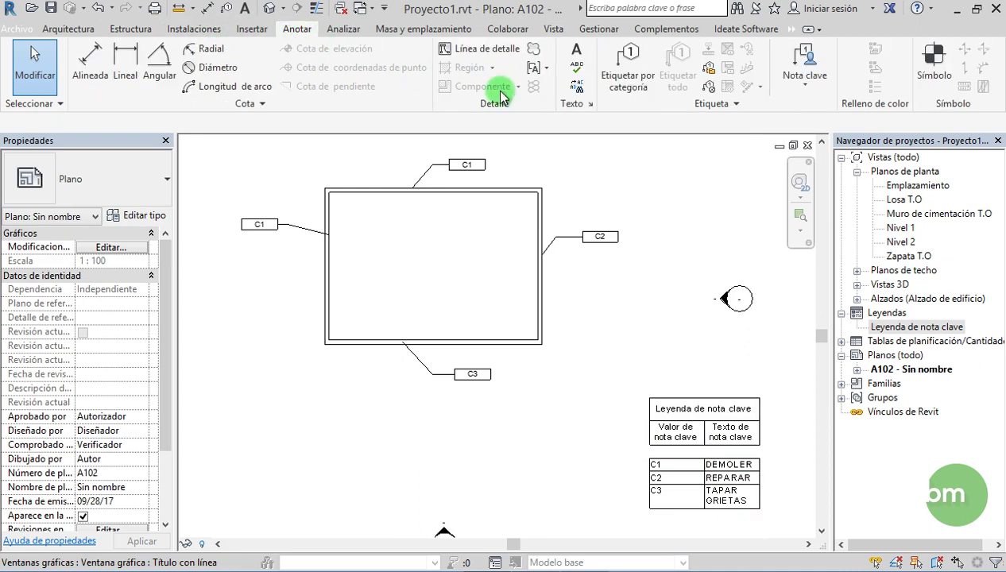
click(804, 87)
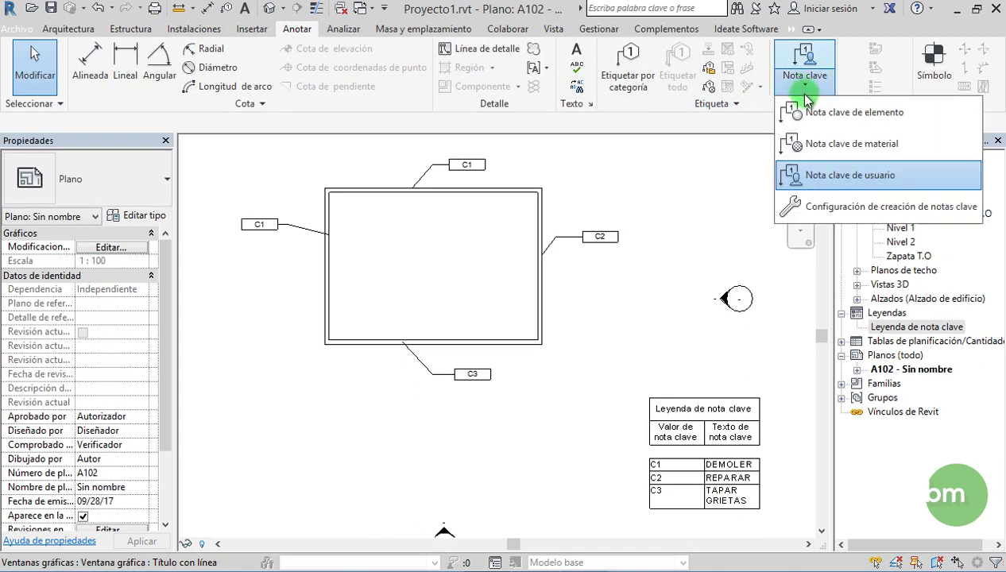
click(826, 206)
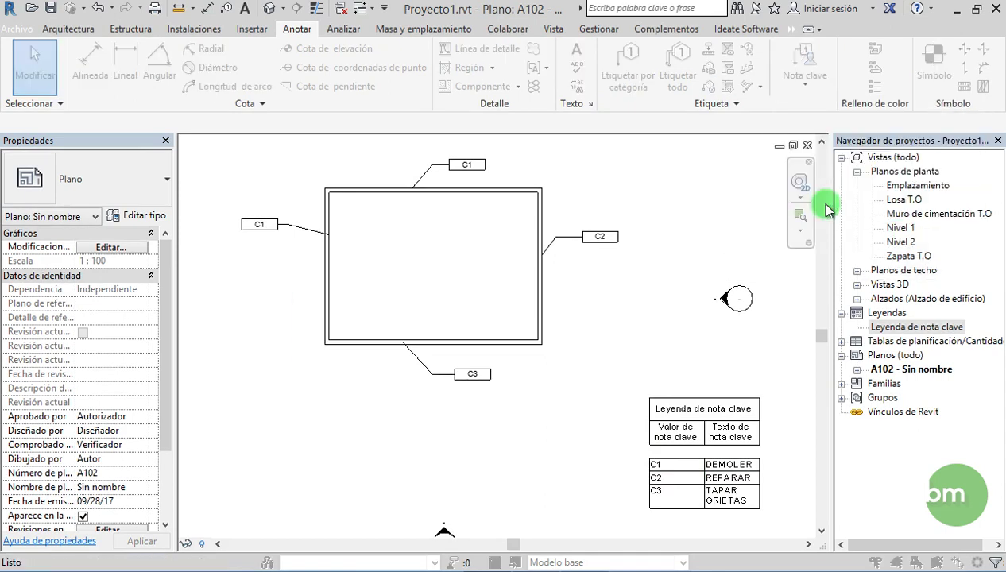
drag(513, 188, 569, 191)
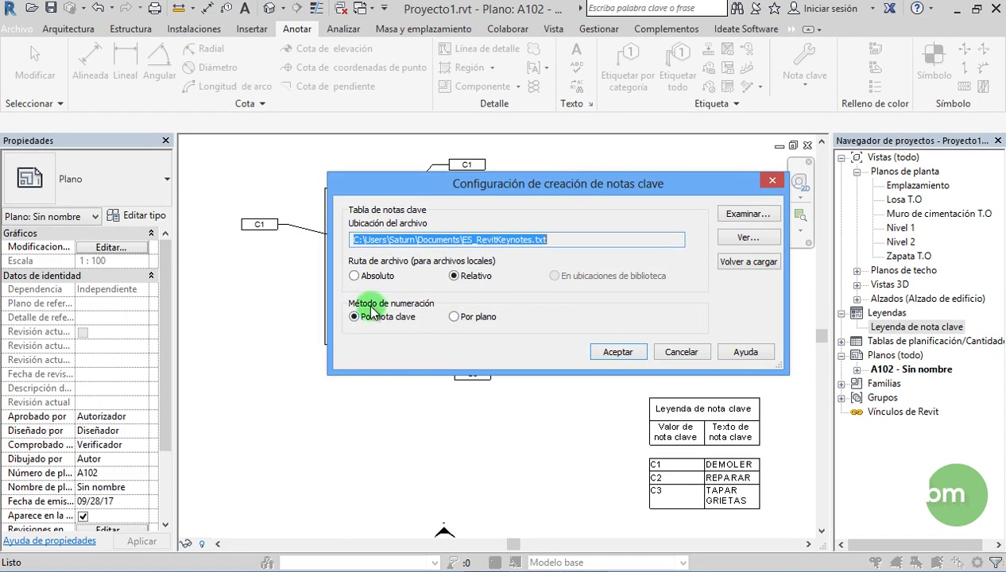
click(453, 317)
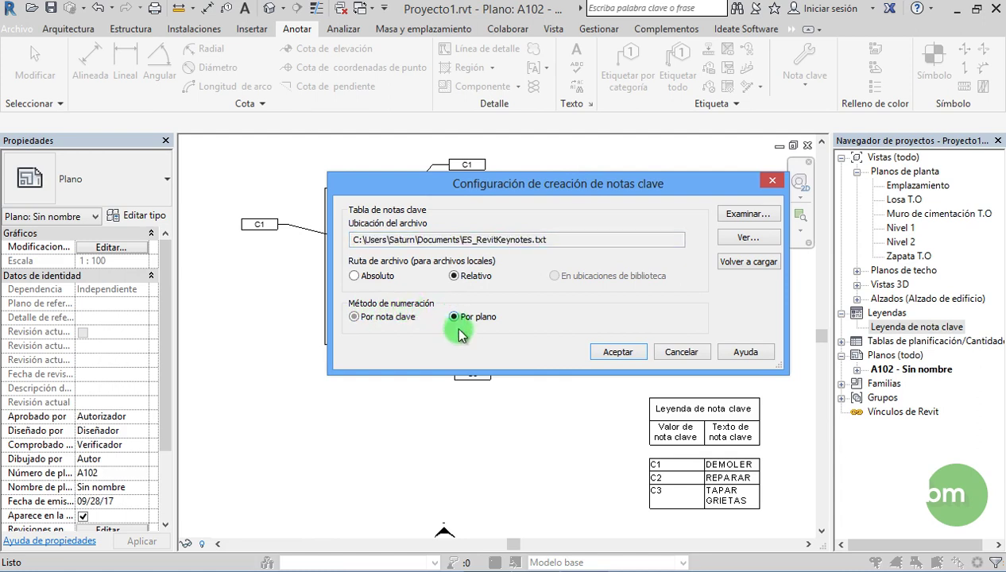
click(617, 353)
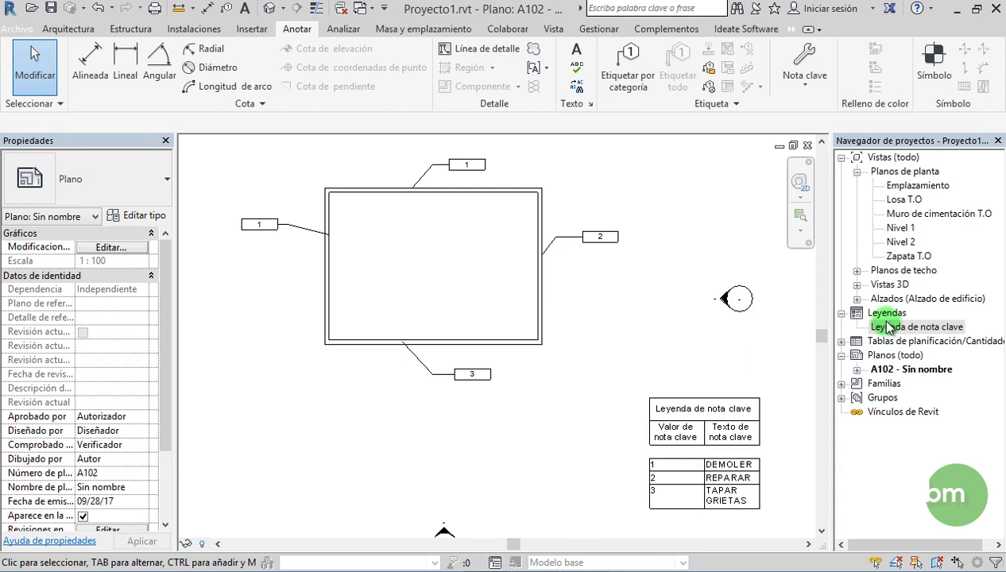
Set keynote numbering back to Por nota clave in the keynote settings.
click(802, 73)
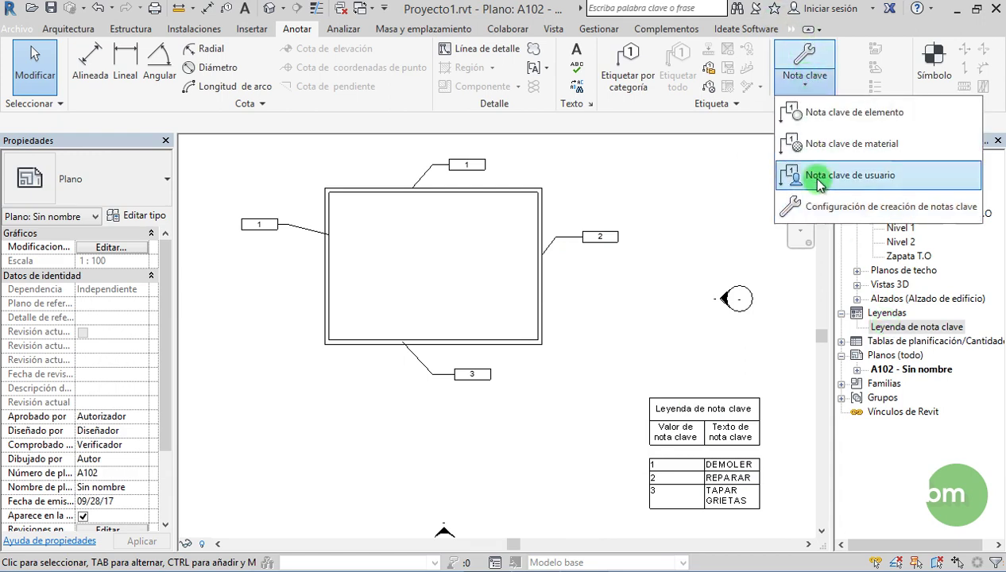
click(788, 206)
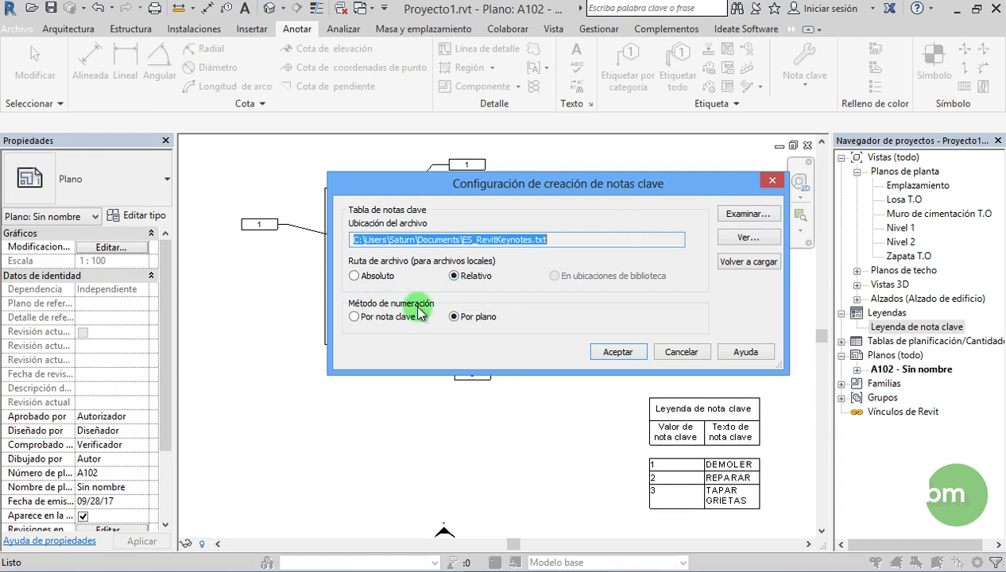
click(353, 316)
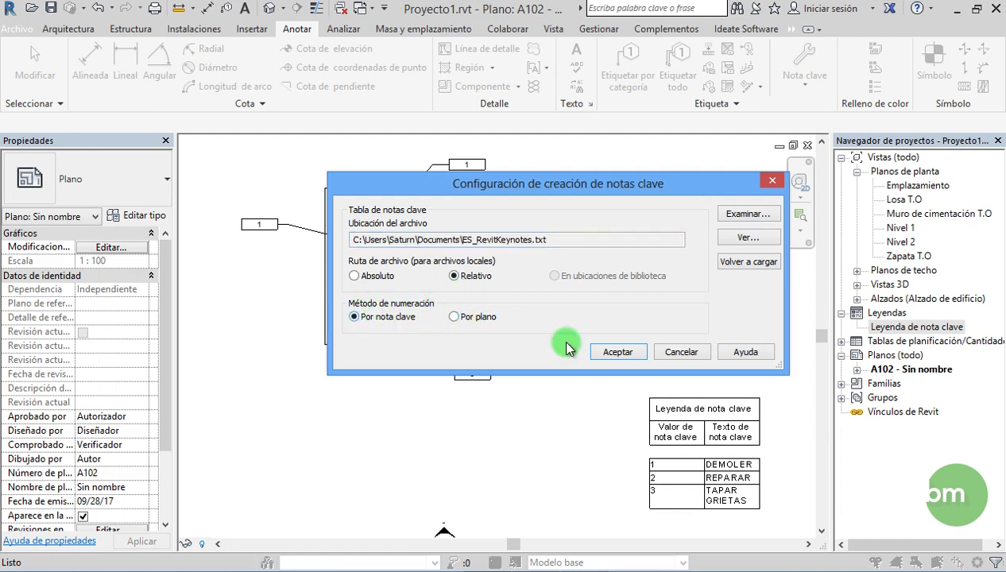
click(625, 355)
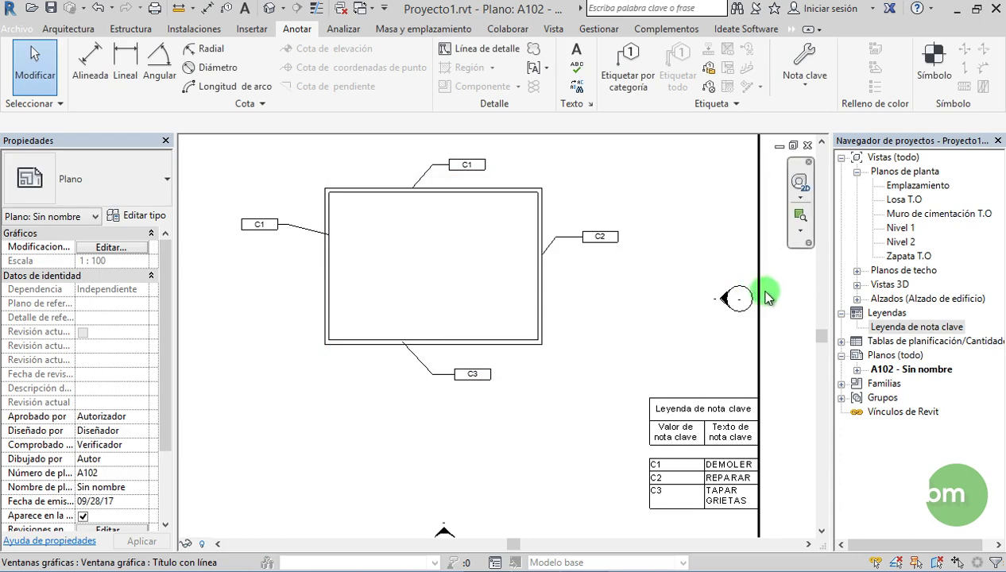